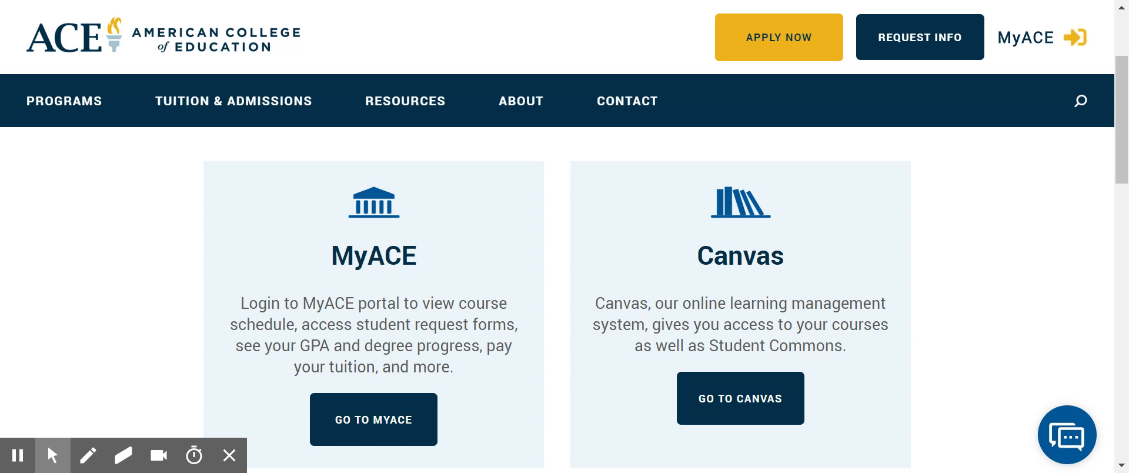
# - Look over the MyACE and Canvas login options on the Student Login page and go to Canvas
pyautogui.scroll(-1, 938, 235)
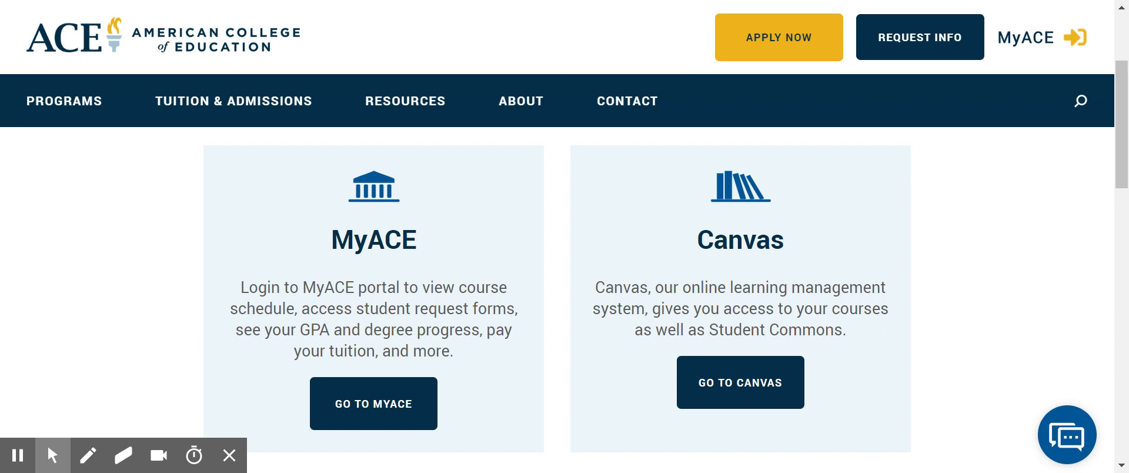
pyautogui.scroll(-2, 423, 294)
pyautogui.scroll(3, 353, 289)
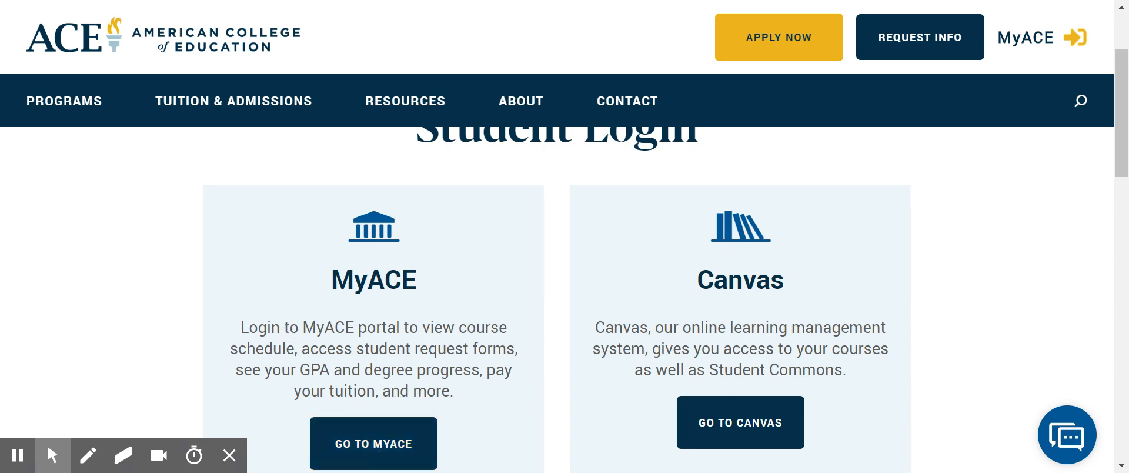
pyautogui.scroll(-1, 388, 352)
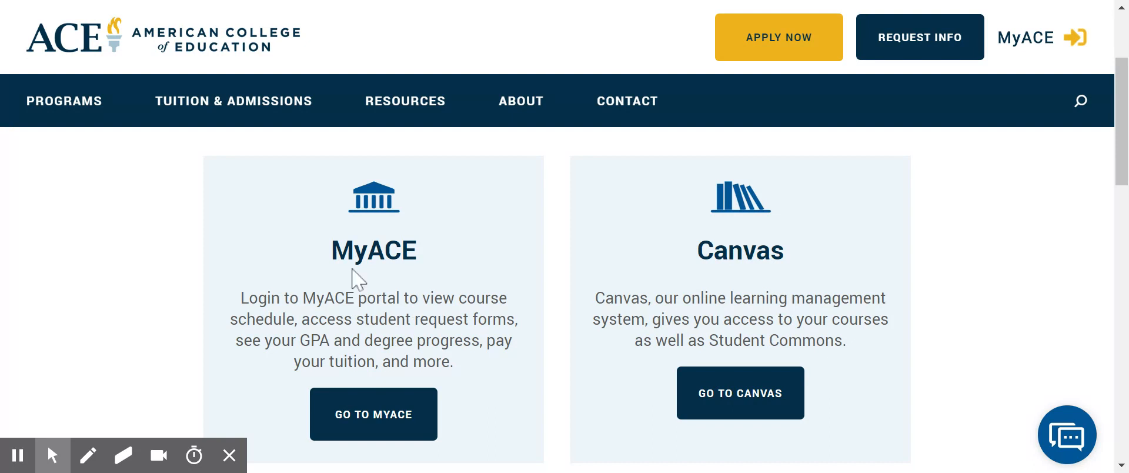
pyautogui.scroll(-2, 438, 380)
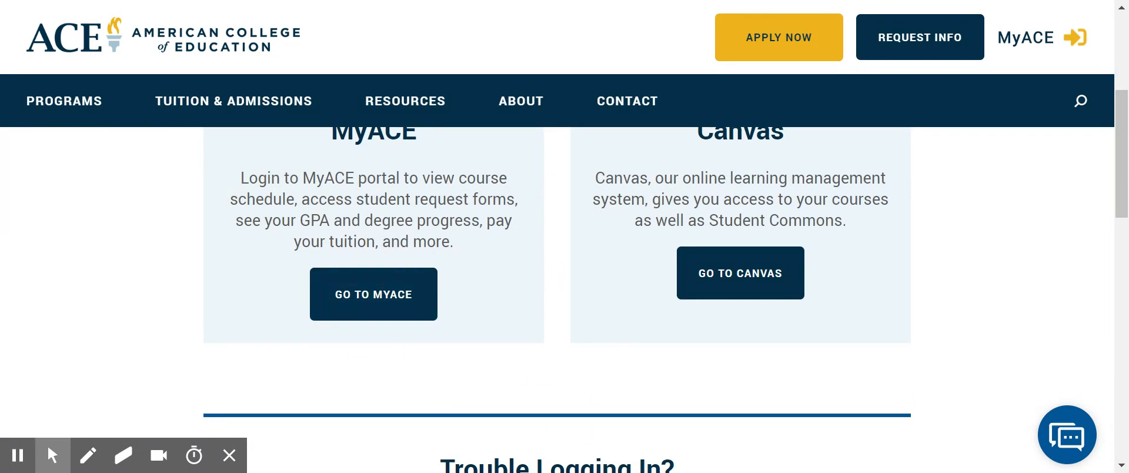
pyautogui.scroll(2, 782, 408)
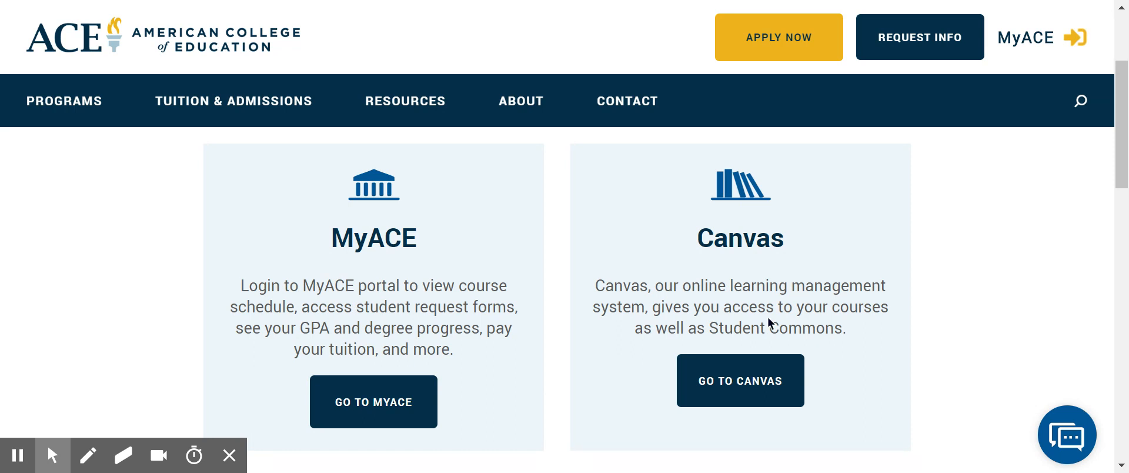
pyautogui.click(756, 389)
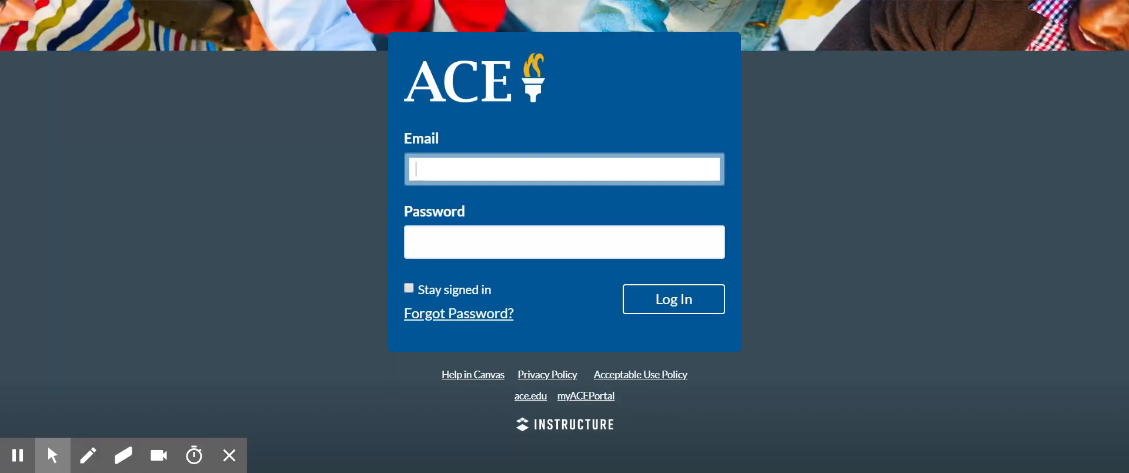
# - Fill in the account's email and password and log in to Canvas
pyautogui.click(567, 171)
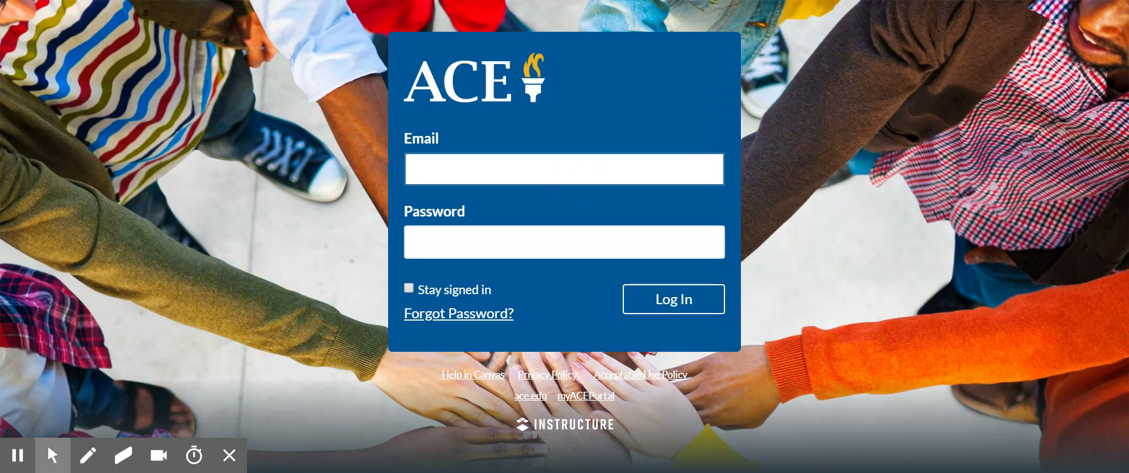
pyautogui.click(541, 207)
pyautogui.click(482, 242)
pyautogui.write('•••••••••')
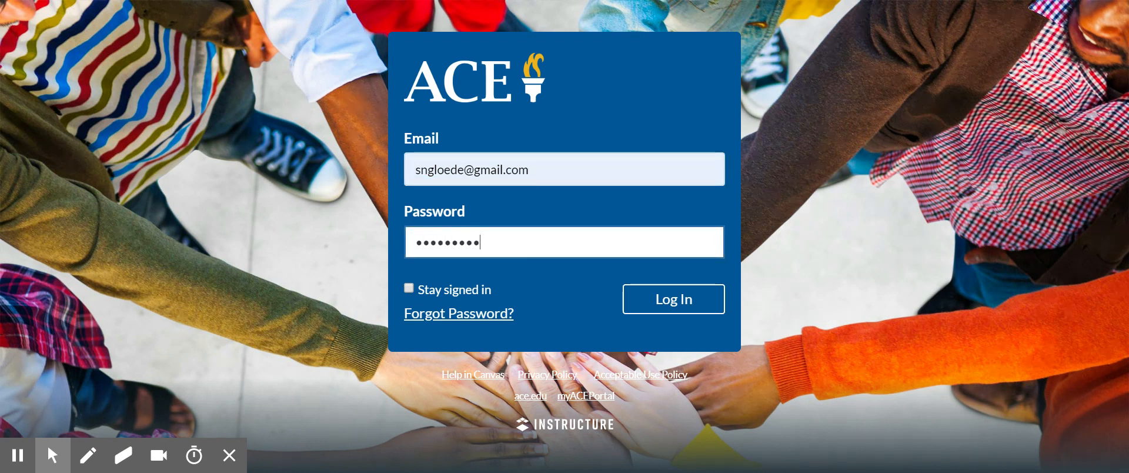
pyautogui.press('Return')
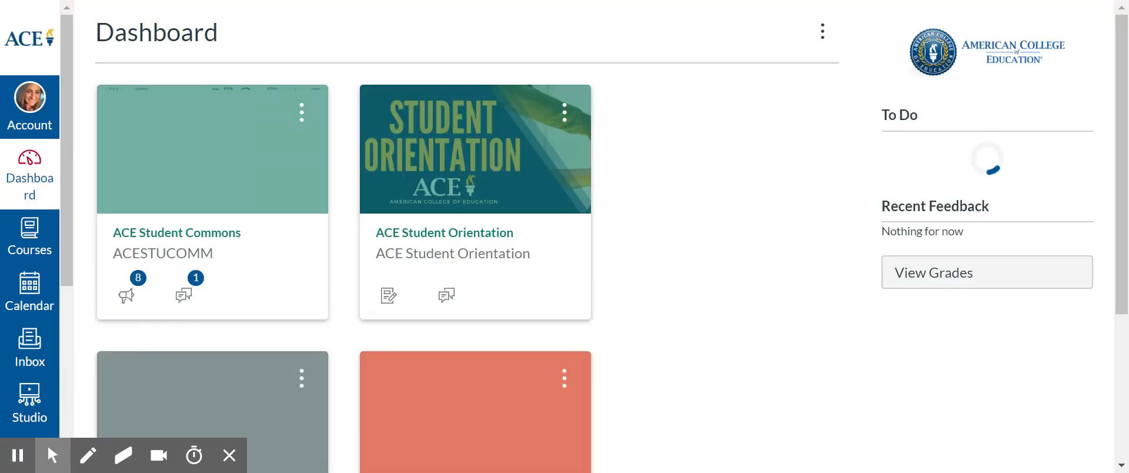
# - Look over the course cards and To Do list on the Canvas dashboard
pyautogui.scroll(-1, 612, 235)
pyautogui.scroll(-1, 611, 236)
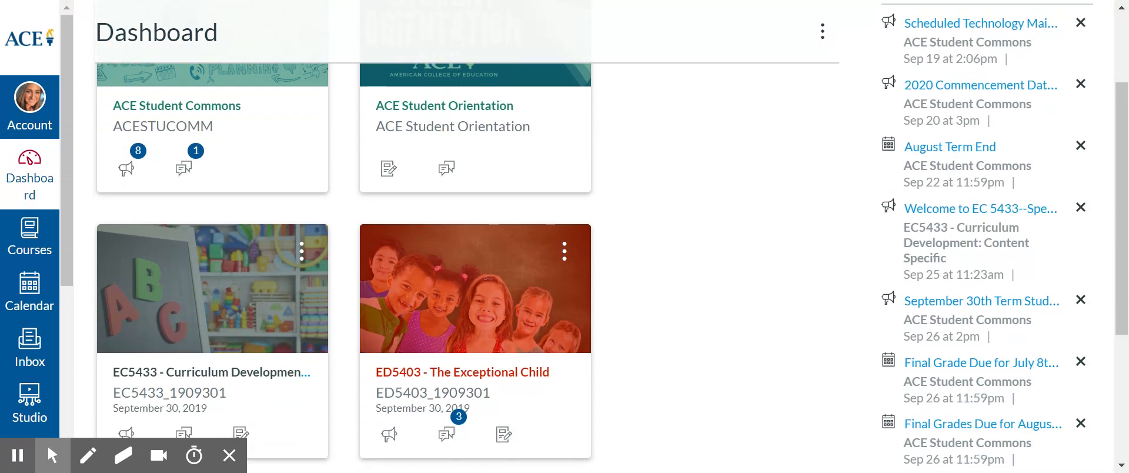
pyautogui.scroll(-1, 612, 235)
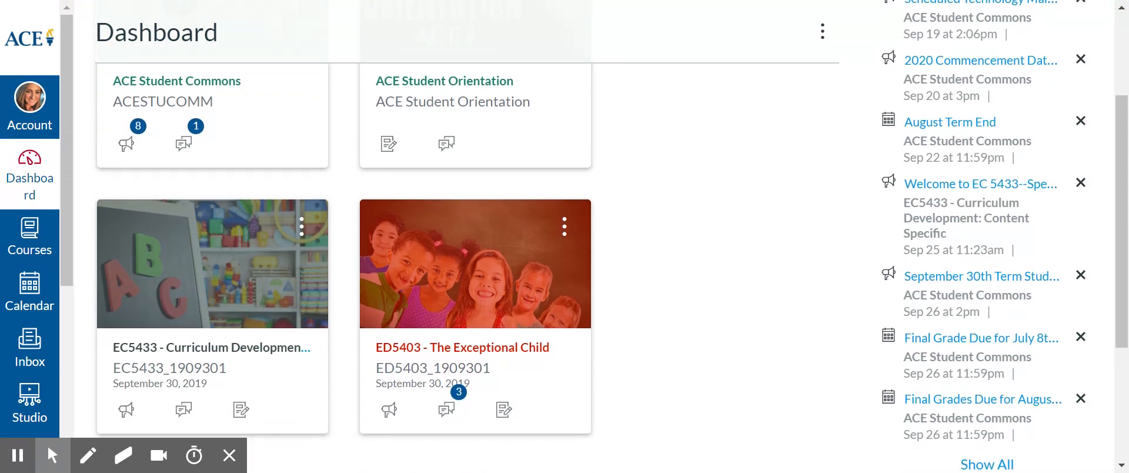
pyautogui.scroll(-1, 318, 247)
pyautogui.scroll(3, 323, 265)
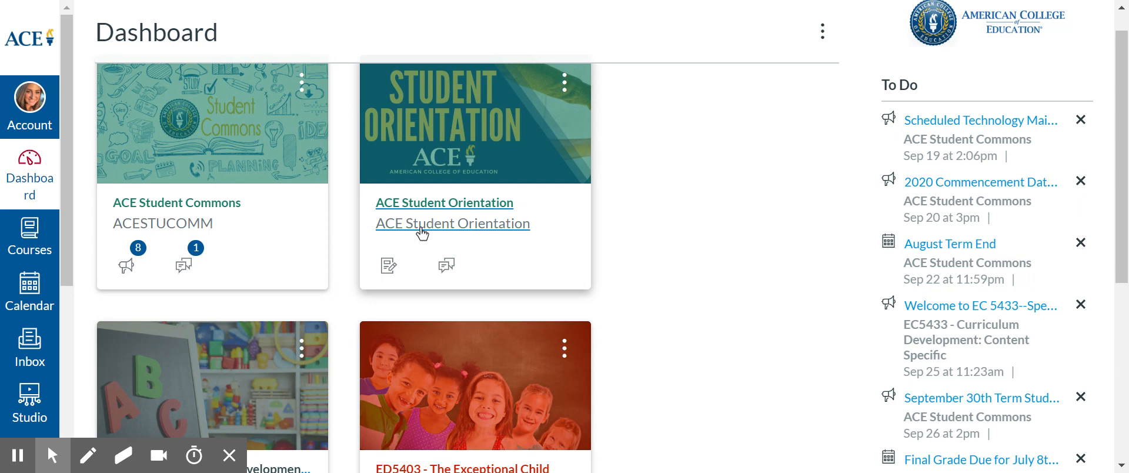
pyautogui.scroll(-2, 316, 379)
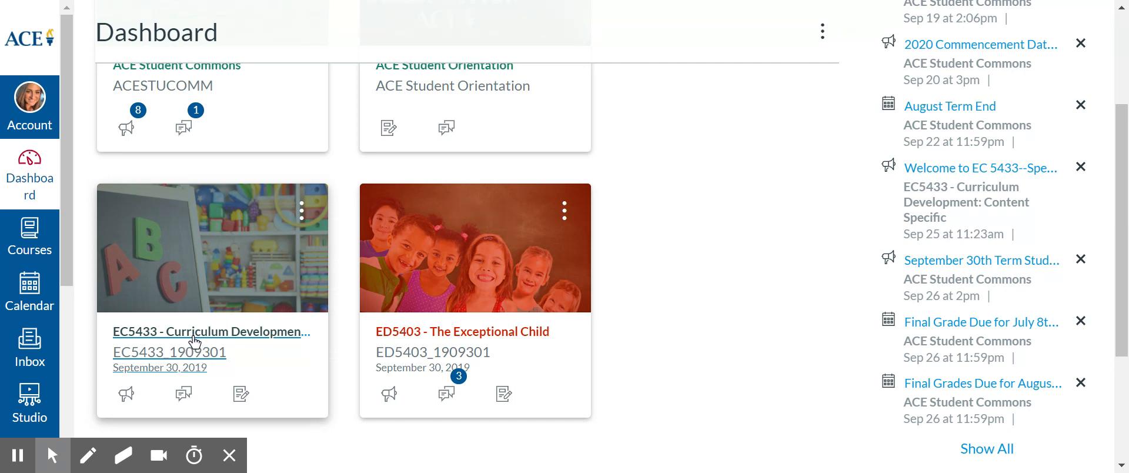
# - Show the list of enrolled courses and look through the global navigation links down to Library
pyautogui.click(39, 250)
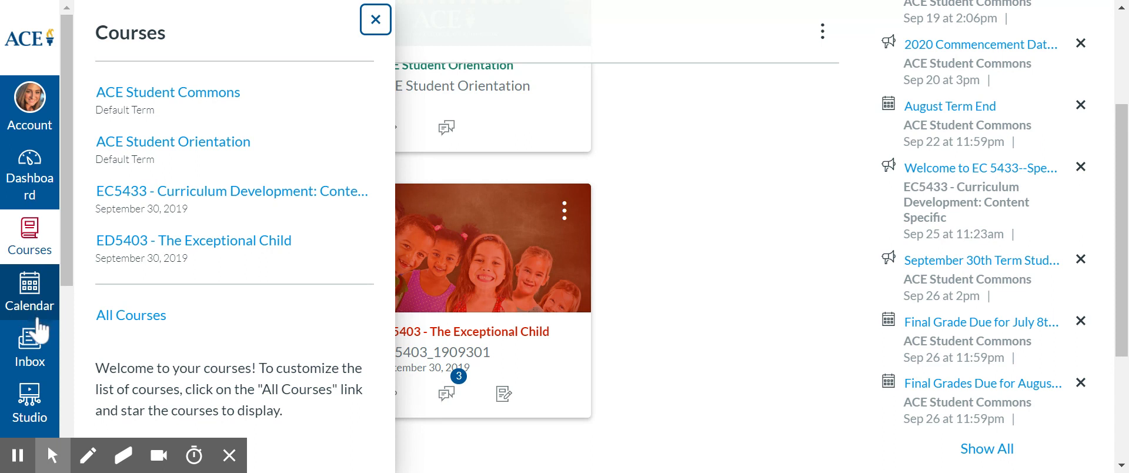
pyautogui.scroll(-1, 33, 370)
pyautogui.scroll(-3, 29, 371)
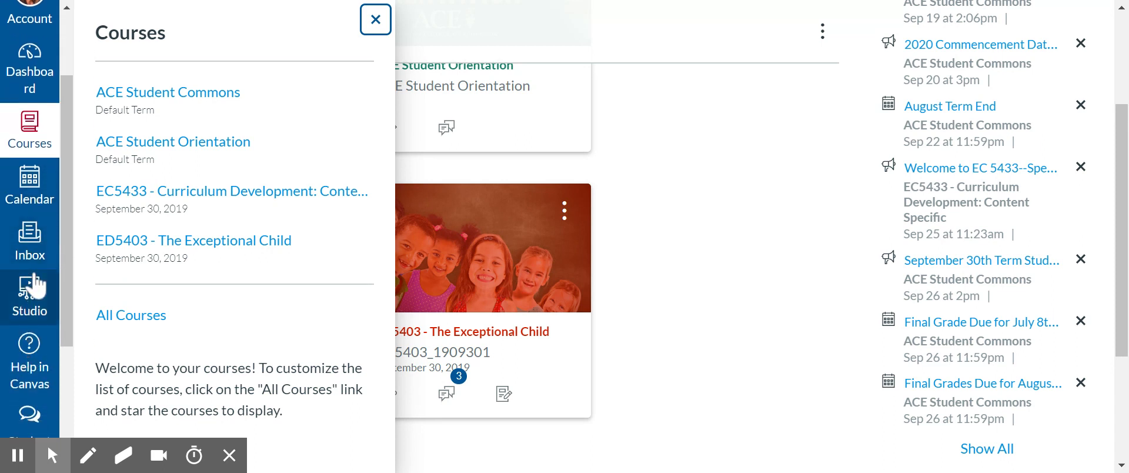
pyautogui.scroll(-6, 34, 324)
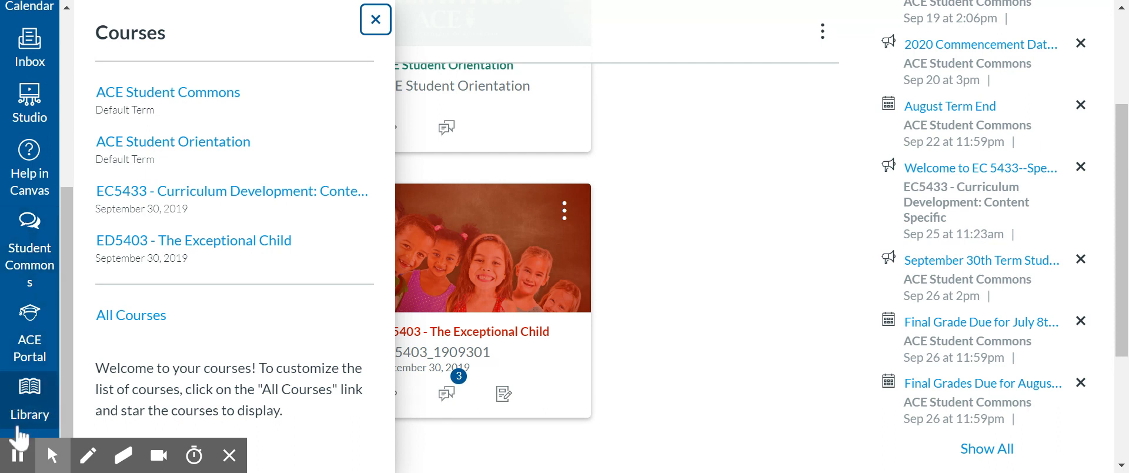
pyautogui.scroll(5, 33, 235)
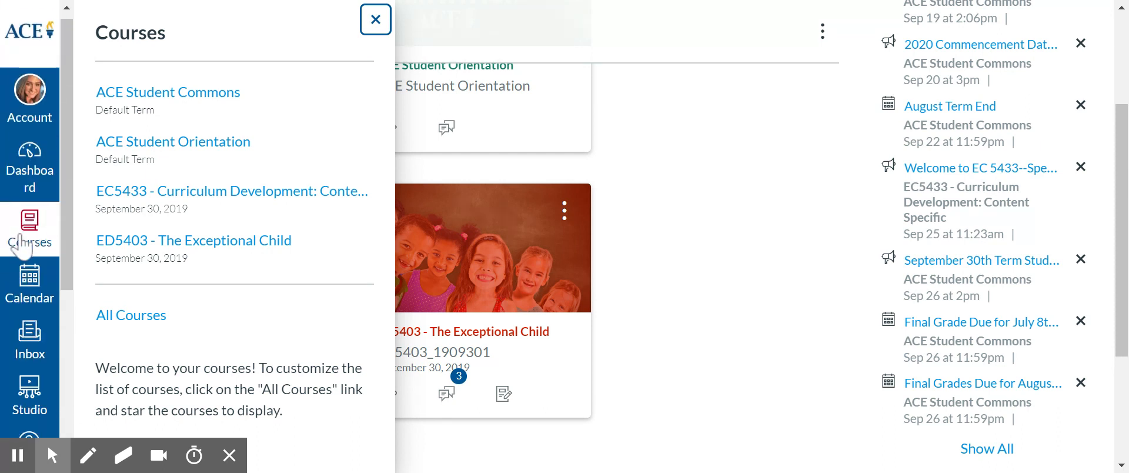
# - Return to the dashboard and open the EC5433 Curriculum Development course
pyautogui.click(32, 175)
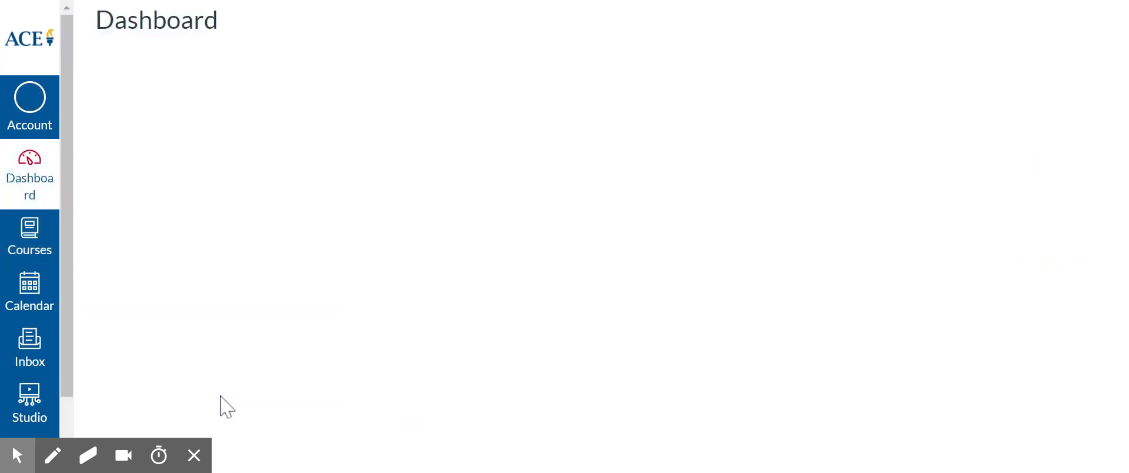
pyautogui.scroll(-1, 176, 356)
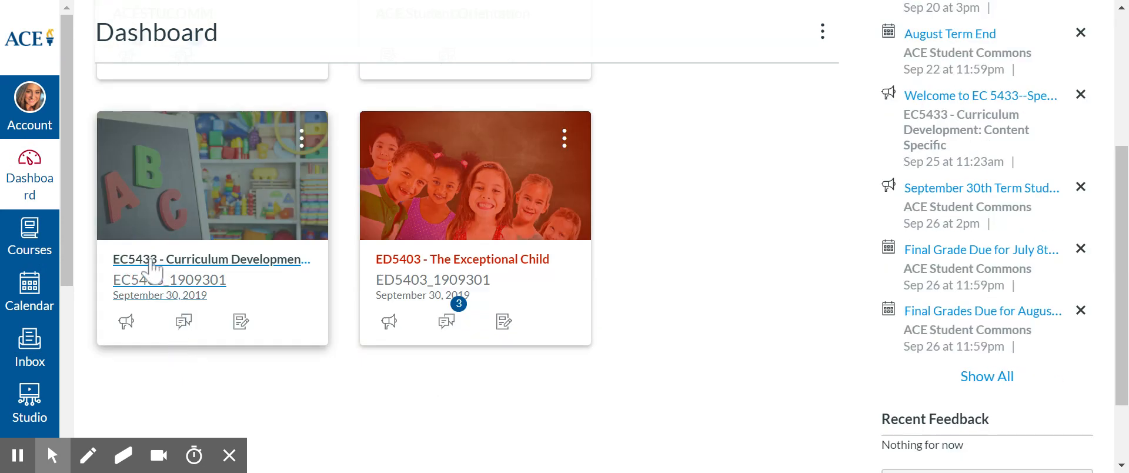
pyautogui.click(151, 263)
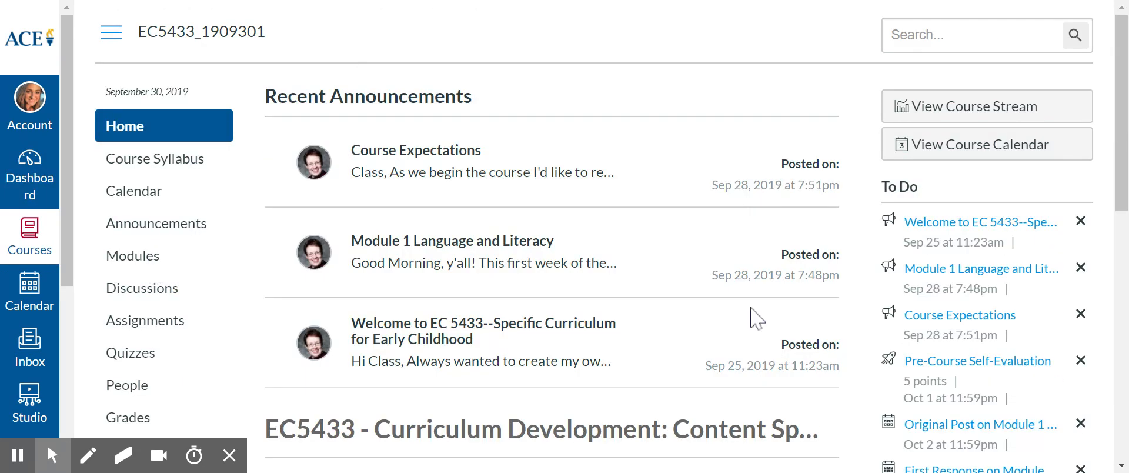
# - Open the EC5433 course syllabus and review its mission, course overview, participation requirements and module outlines
pyautogui.scroll(-1, 751, 308)
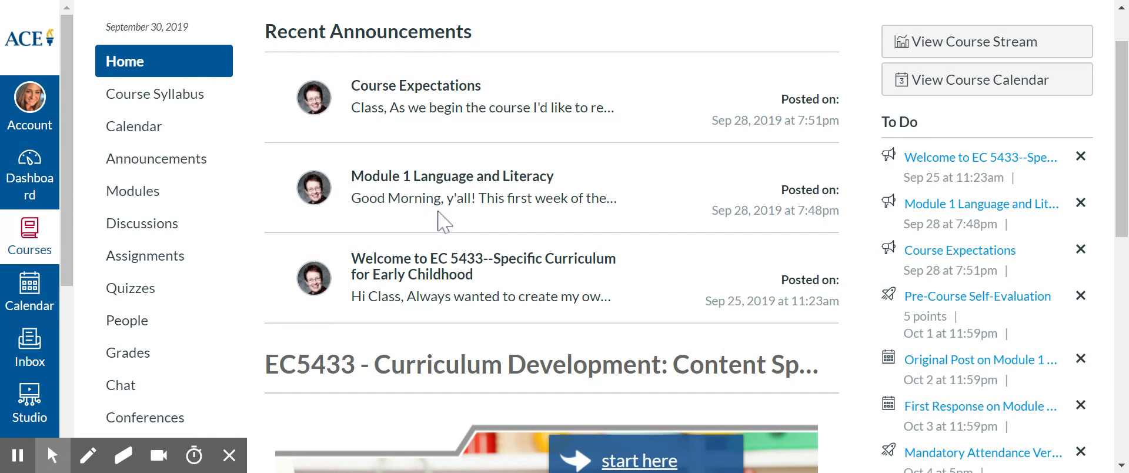
pyautogui.click(192, 104)
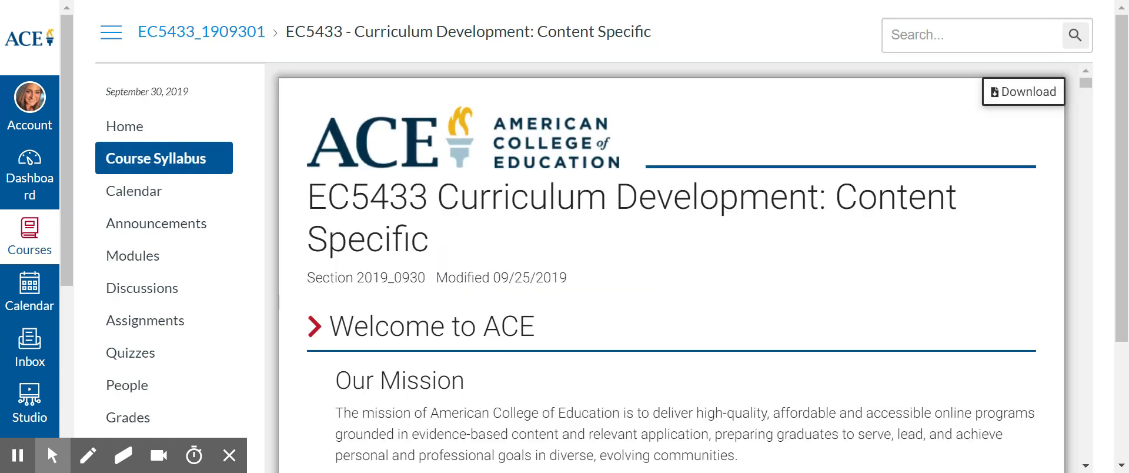
pyautogui.scroll(-5, 552, 226)
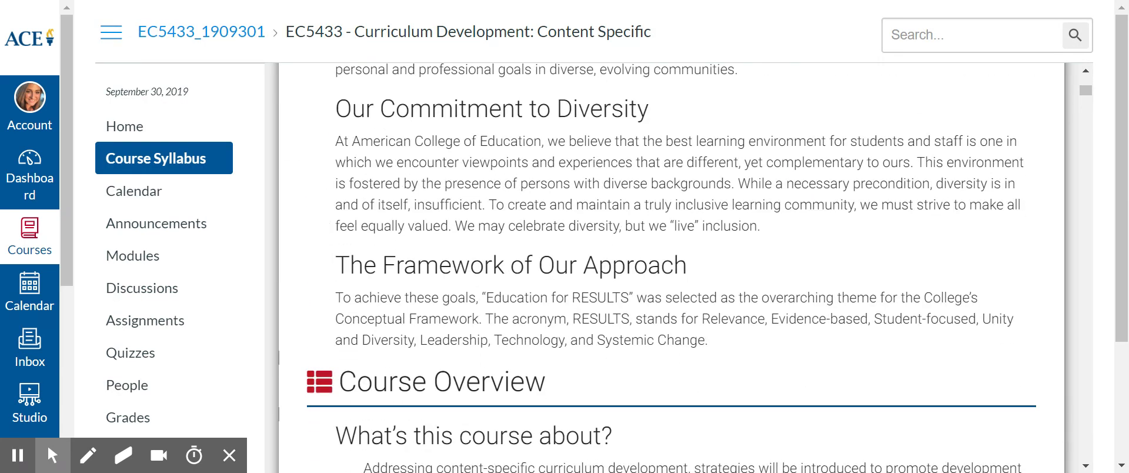
pyautogui.scroll(-20, 552, 218)
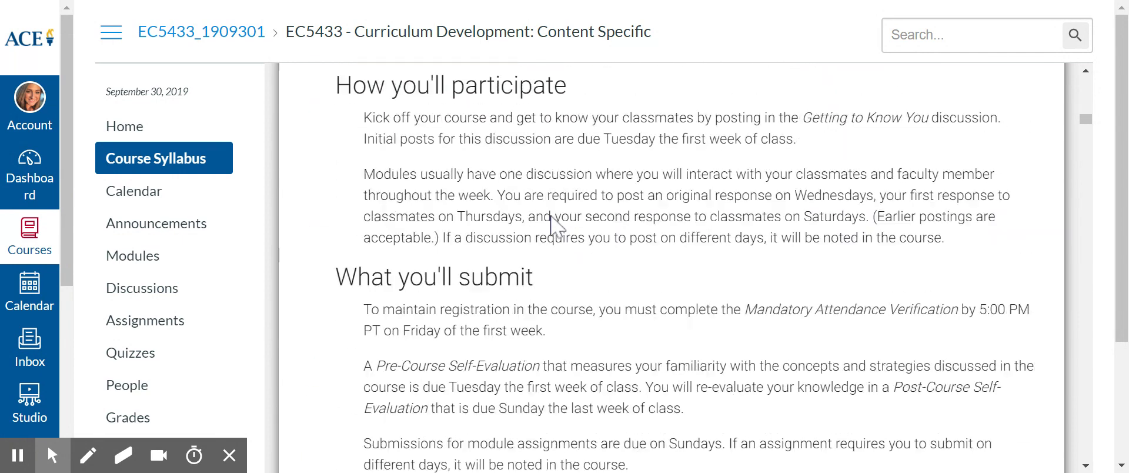
pyautogui.scroll(-10, 552, 221)
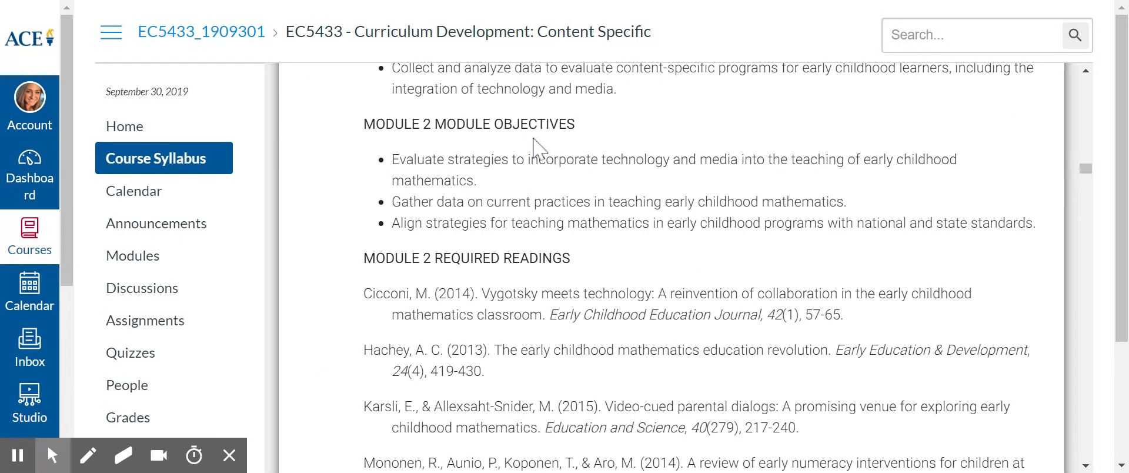
pyautogui.scroll(-15, 532, 140)
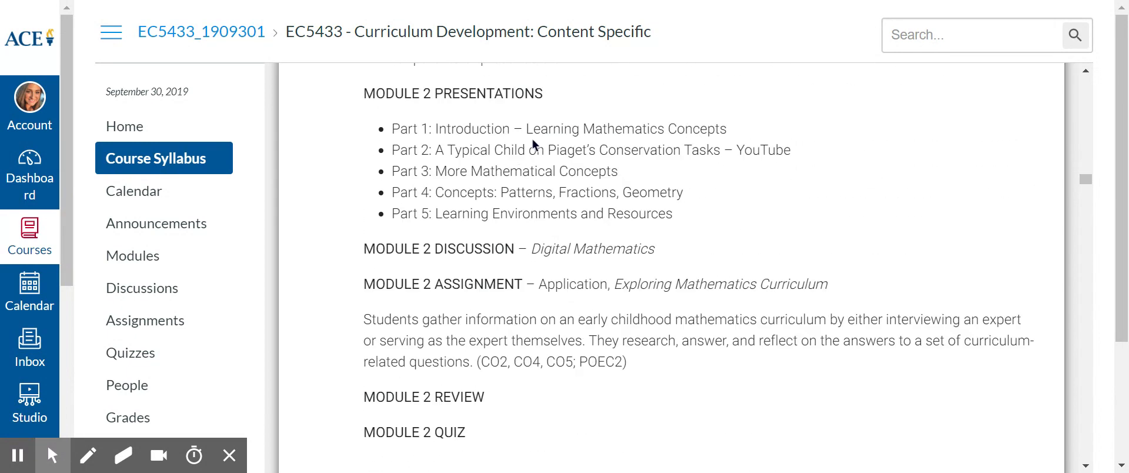
pyautogui.scroll(-10, 533, 141)
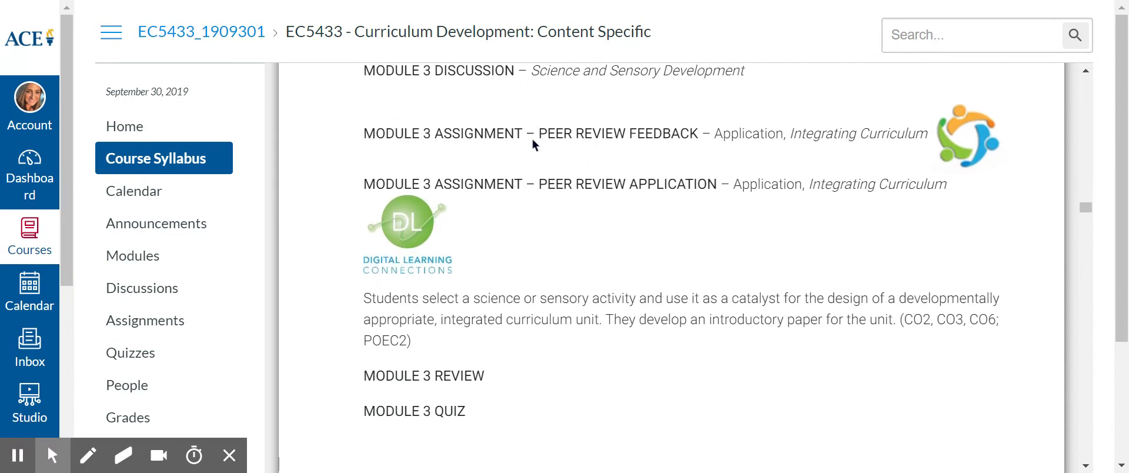
pyautogui.scroll(-10, 533, 144)
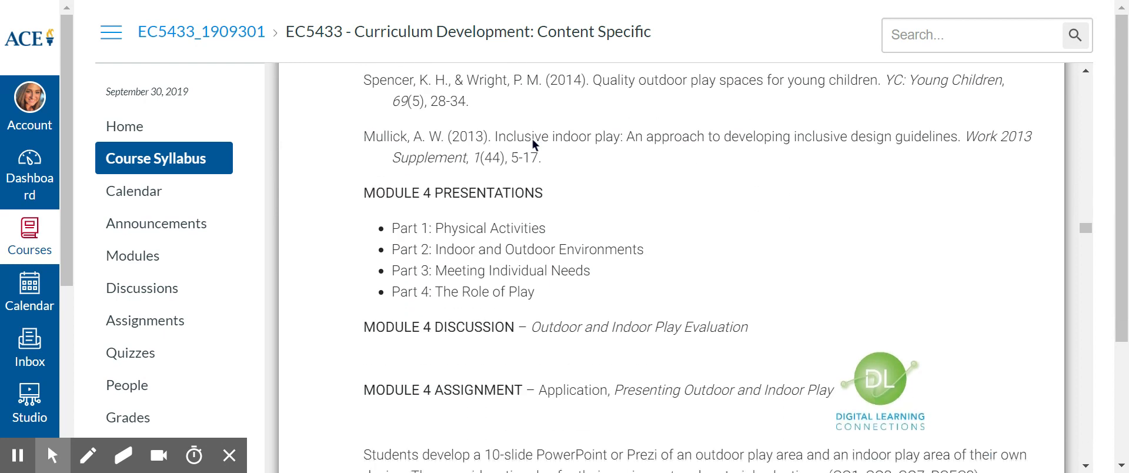
pyautogui.scroll(-10, 535, 144)
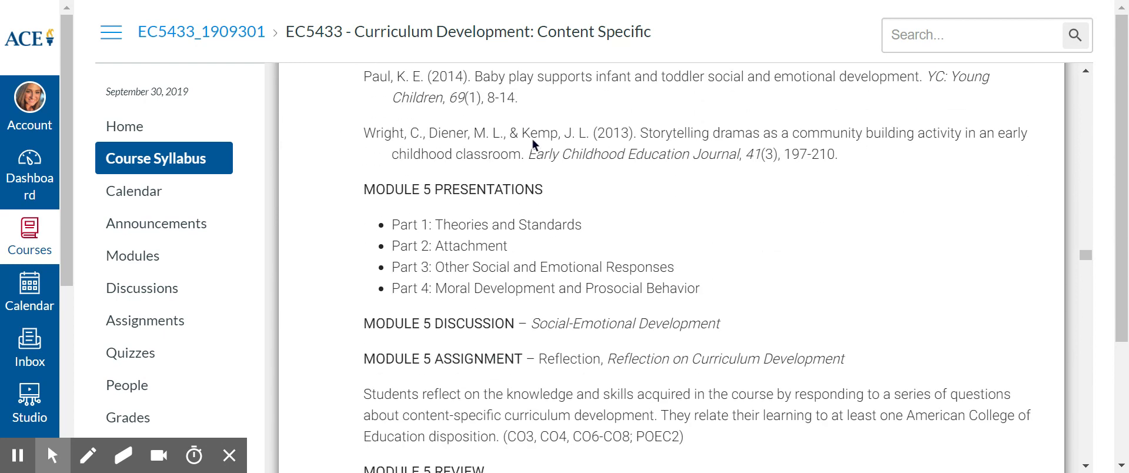
# - Examine the syllabus's due-date calendar, course bibliography, course alignments and content expert sections
pyautogui.scroll(-12, 534, 144)
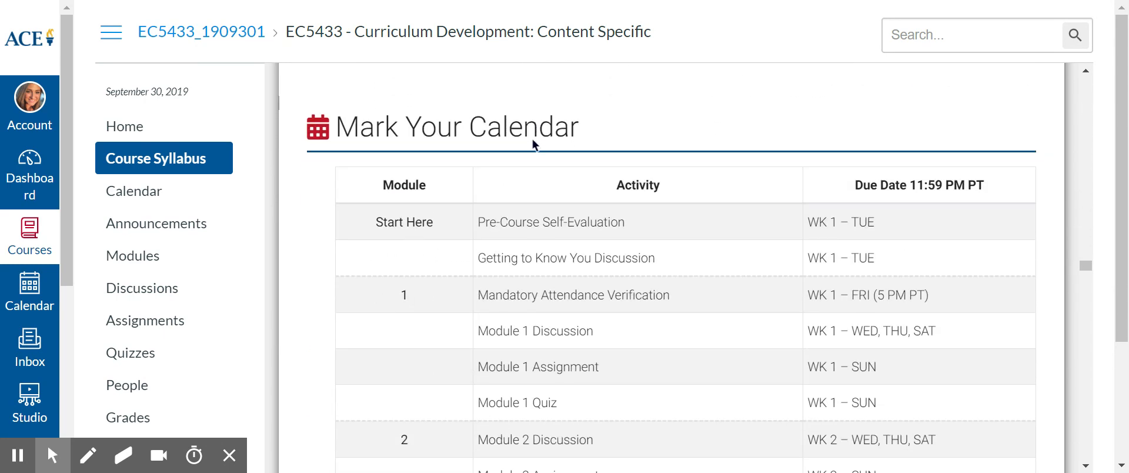
pyautogui.scroll(-12, 534, 144)
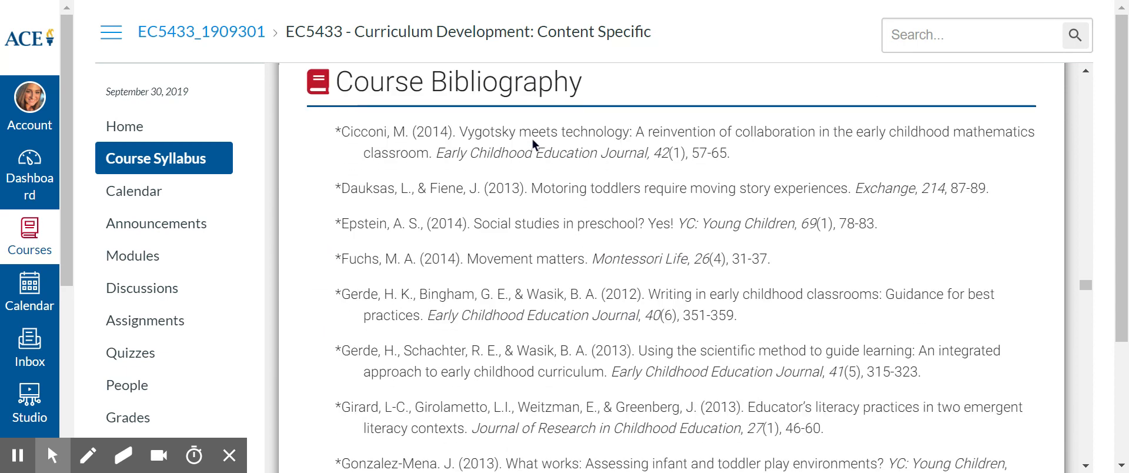
pyautogui.scroll(-15, 535, 144)
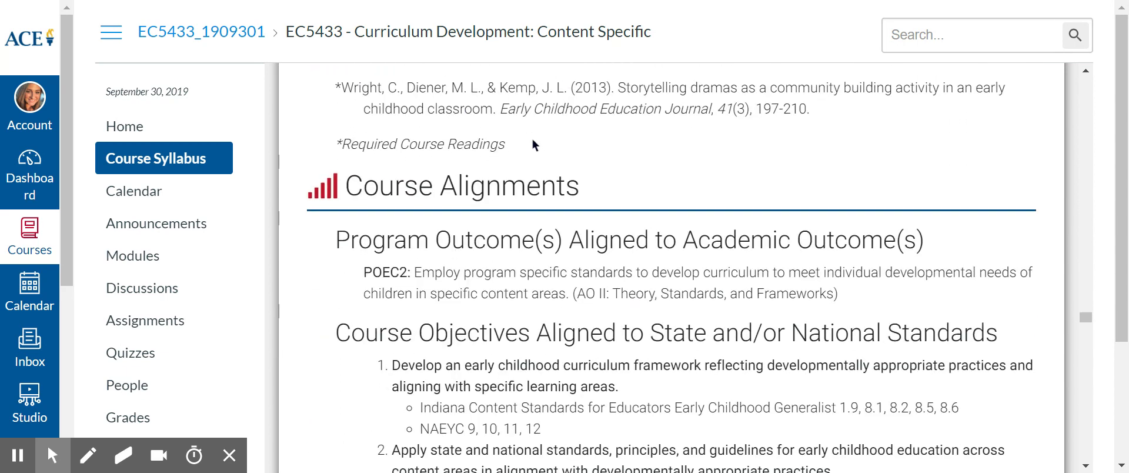
pyautogui.scroll(-4, 535, 144)
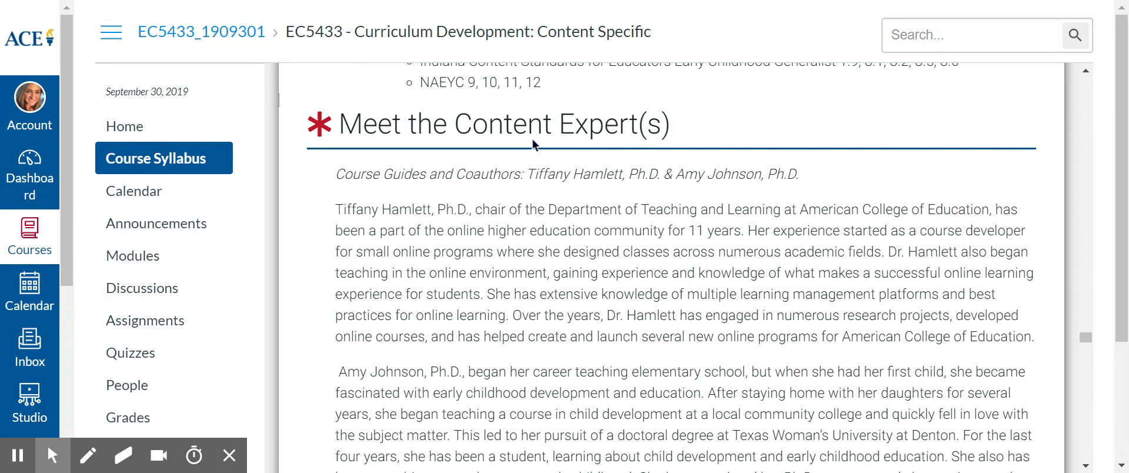
pyautogui.scroll(-3, 442, 359)
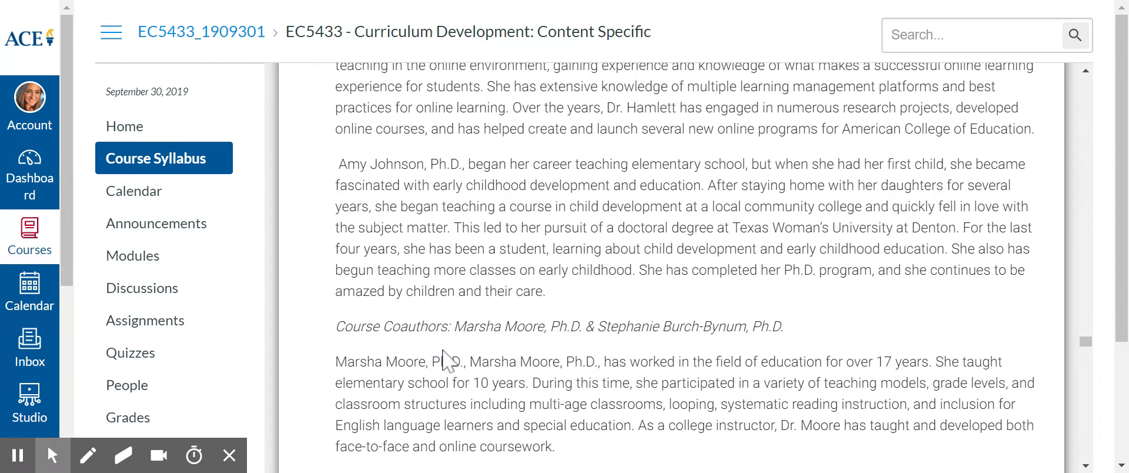
pyautogui.scroll(3, 442, 359)
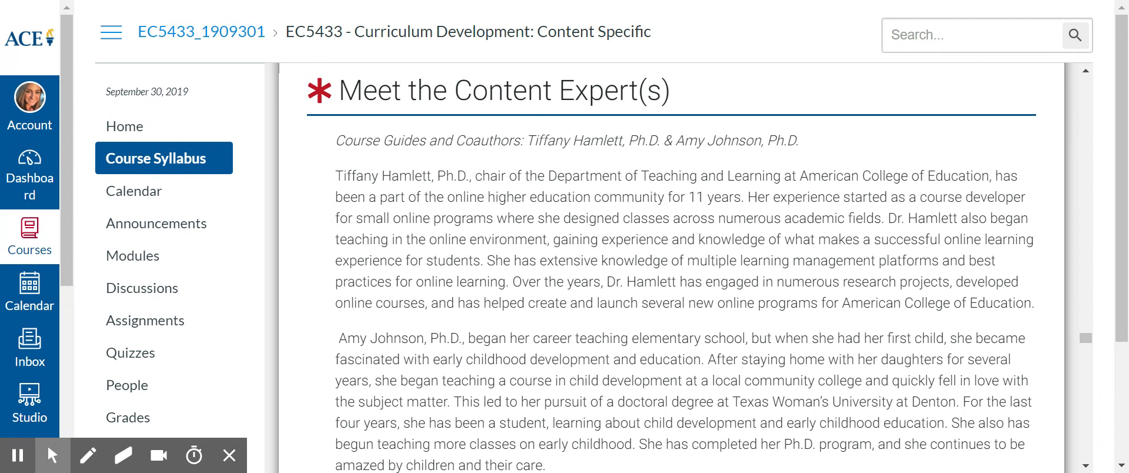
# - Examine the course guide and coauthor biographies in the syllabus's content expert section
pyautogui.scroll(-2, 671, 265)
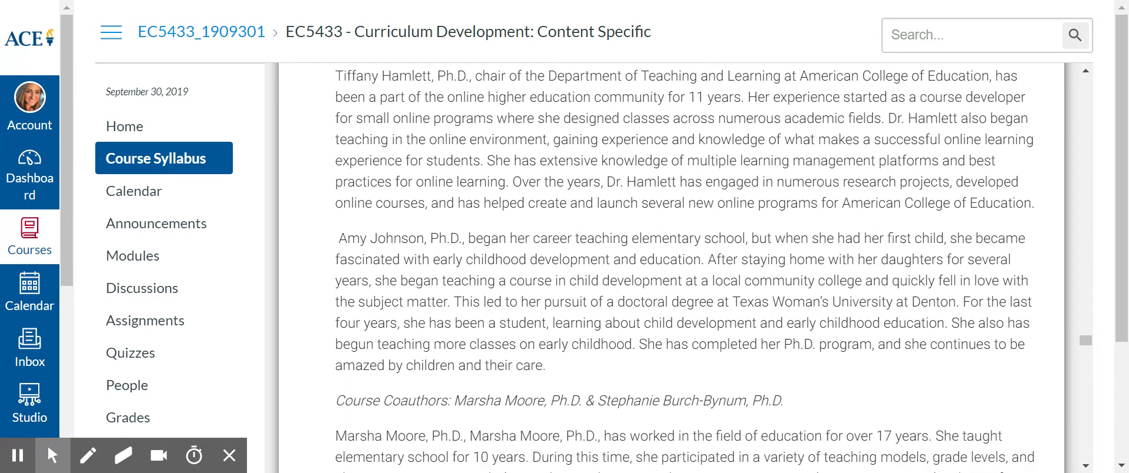
pyautogui.scroll(-3, 670, 265)
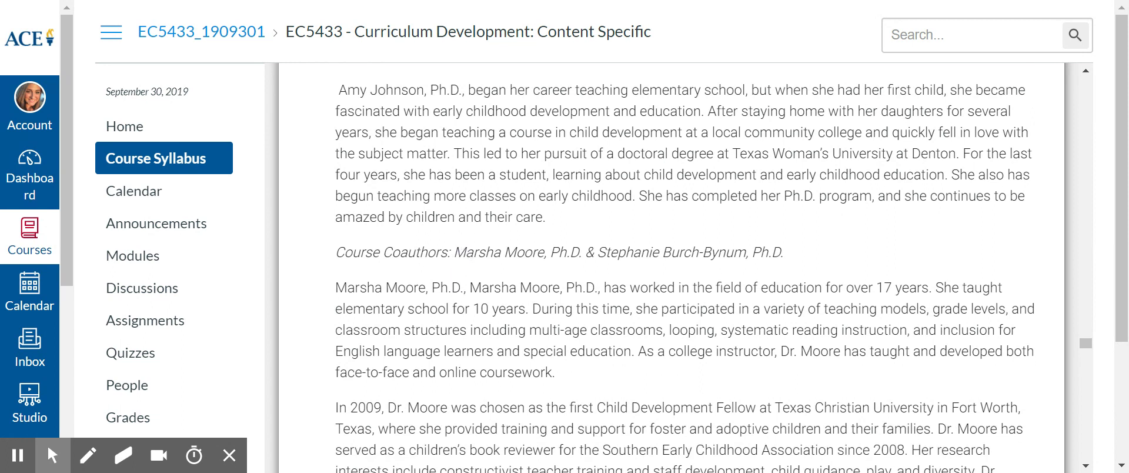
pyautogui.moveTo(454, 253); pyautogui.dragTo(640, 250)
pyautogui.click(471, 265)
pyautogui.scroll(-1, 486, 312)
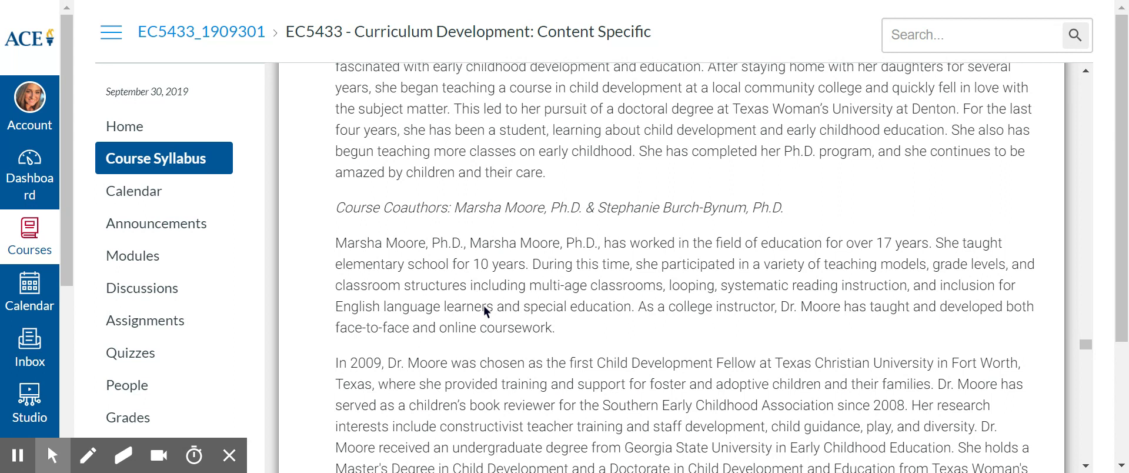
pyautogui.scroll(-1, 485, 312)
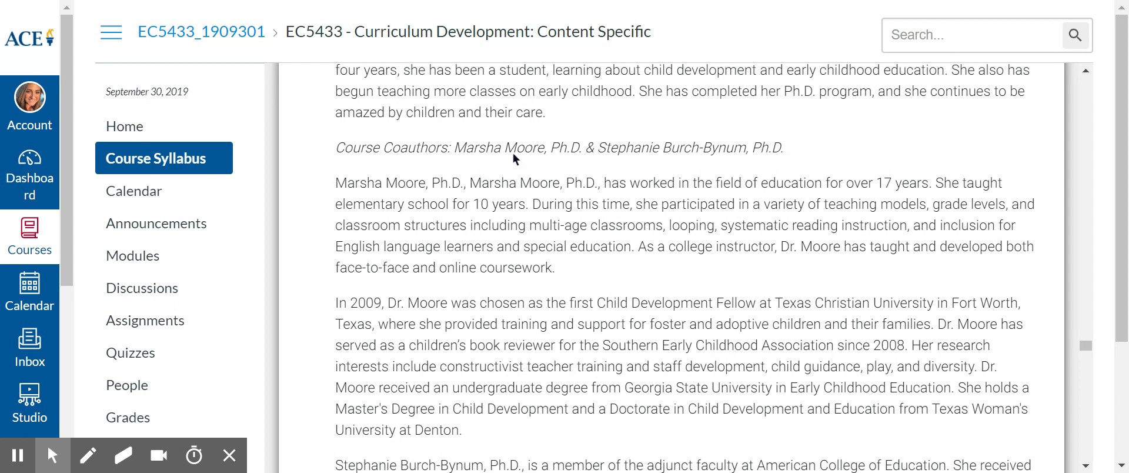
# - Open the inbox and read through the Module Citation conversation with the ED5403 instructor
pyautogui.click(26, 353)
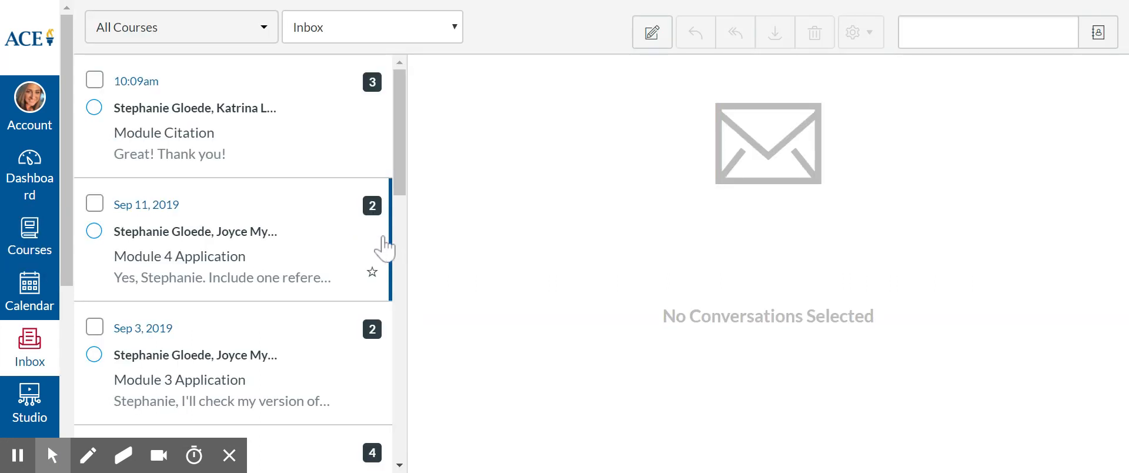
pyautogui.click(235, 156)
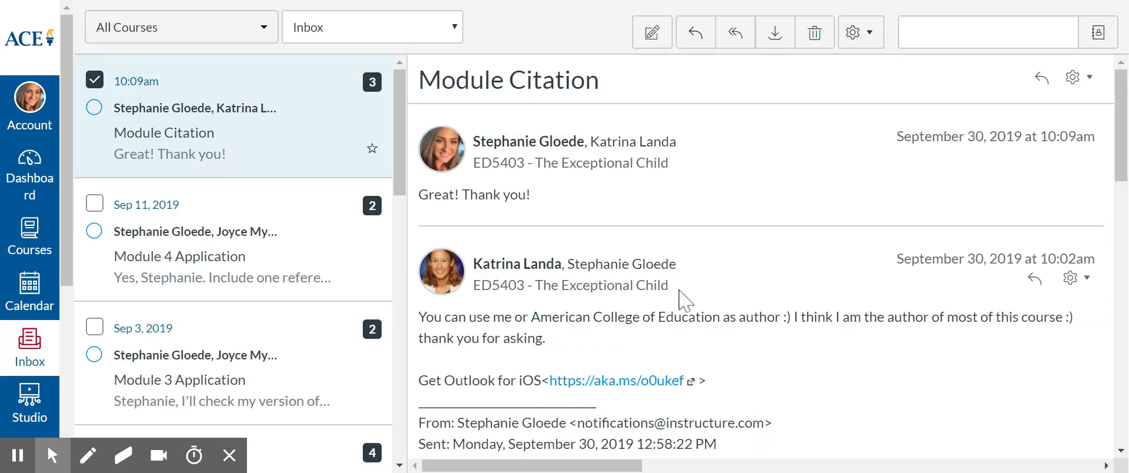
pyautogui.scroll(-1, 685, 300)
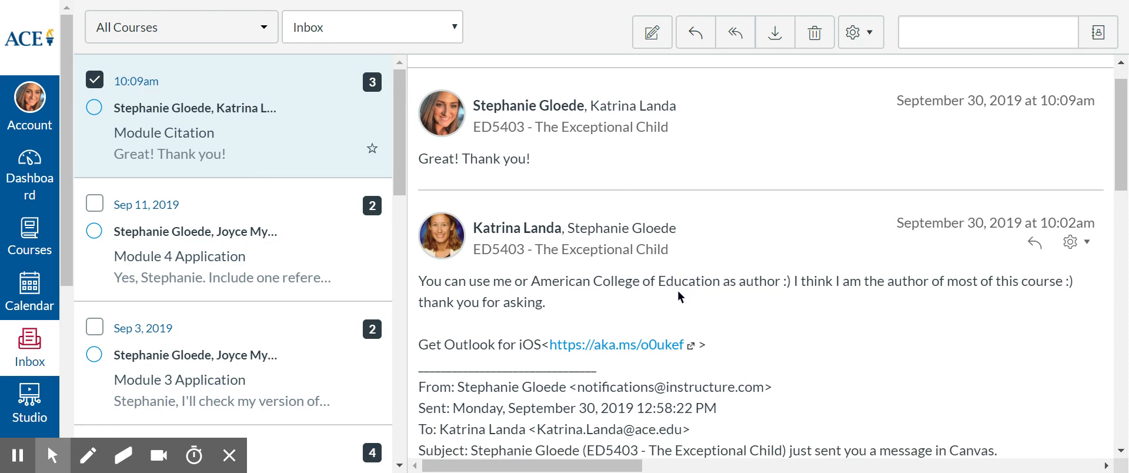
pyautogui.scroll(-4, 759, 259)
pyautogui.scroll(-3, 764, 257)
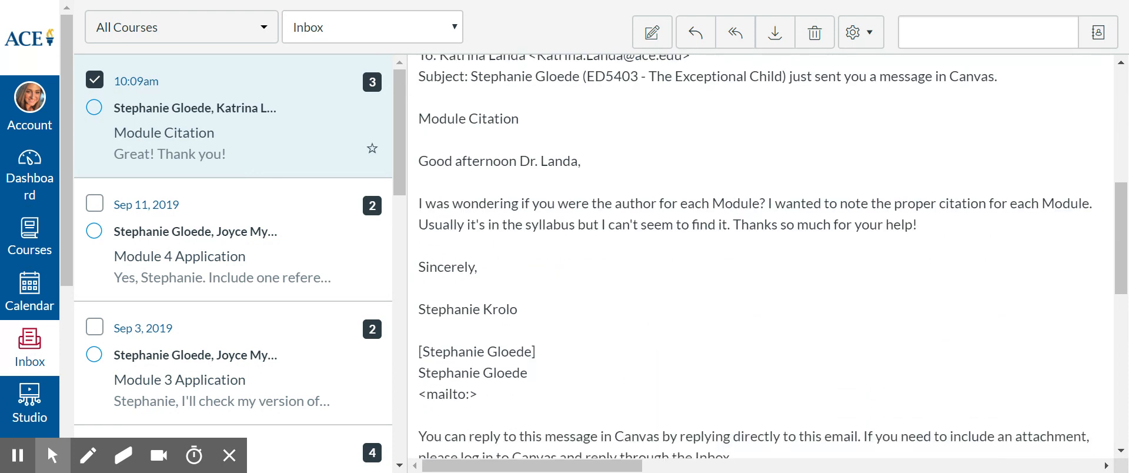
pyautogui.scroll(-1, 750, 284)
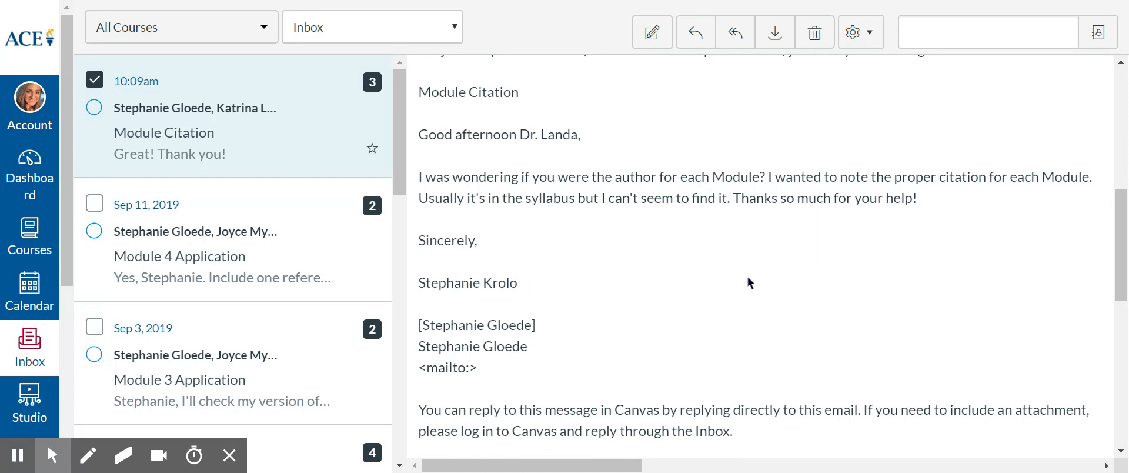
pyautogui.scroll(8, 748, 282)
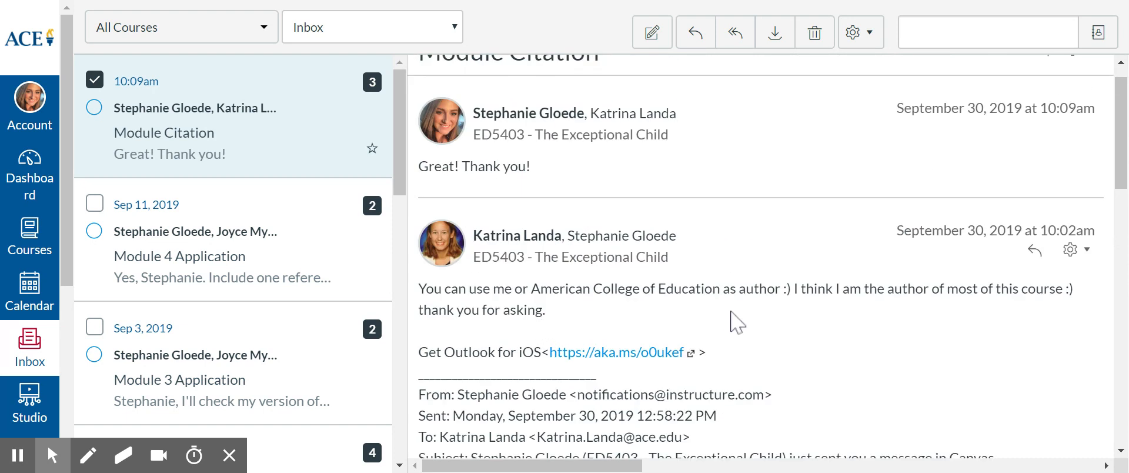
# - Return to the dashboard and open the EC5433 Curriculum Development course again
pyautogui.click(29, 174)
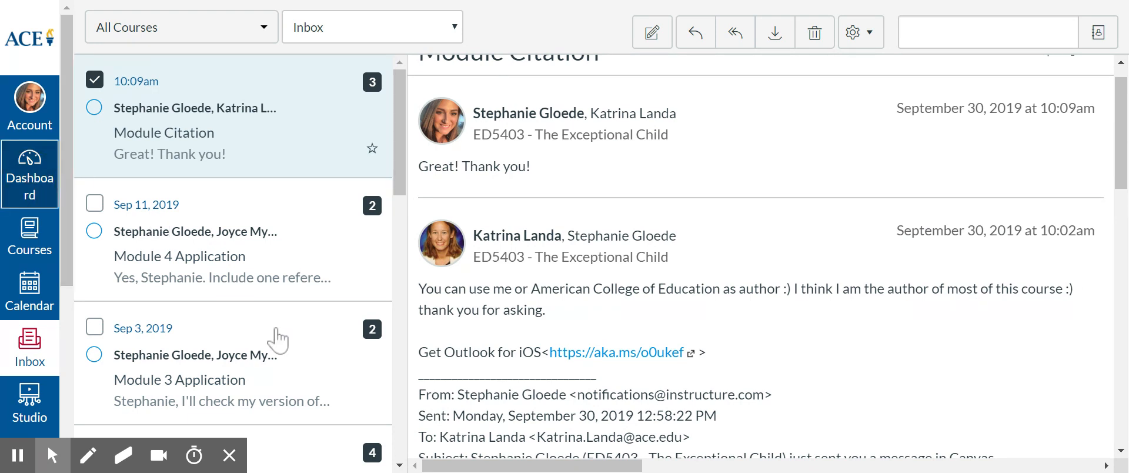
pyautogui.scroll(-3, 282, 352)
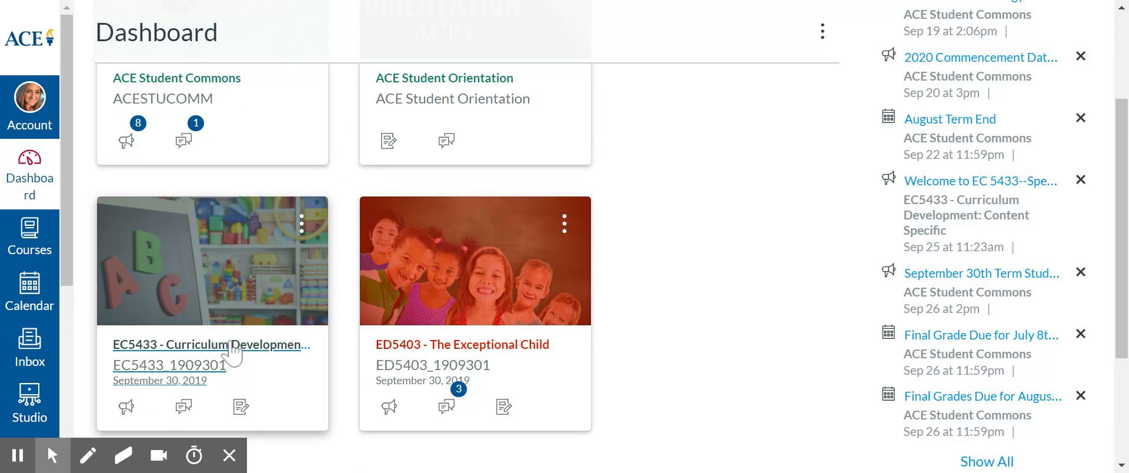
pyautogui.click(231, 353)
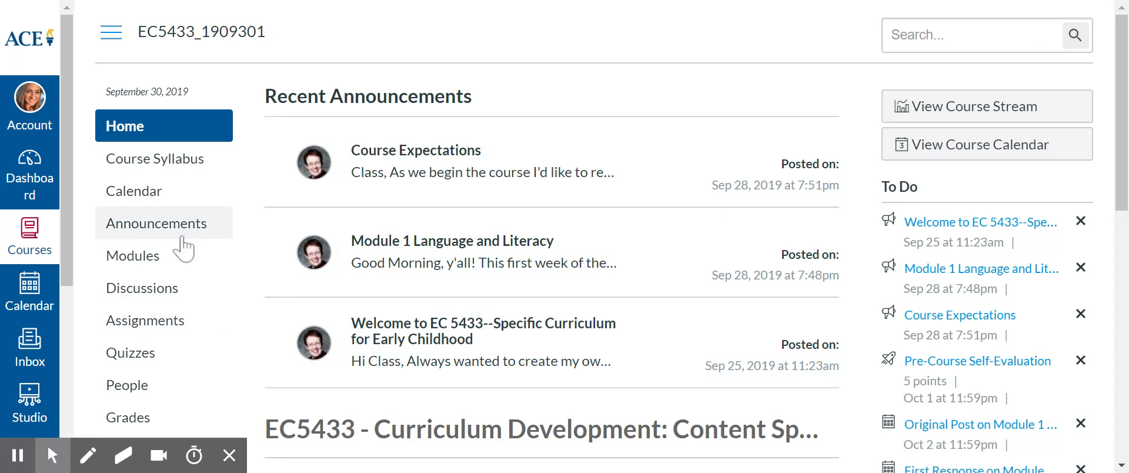
# - Open the course's modules and look through the BioSig-ID Enrollment and Start Here sections and the items below
pyautogui.click(156, 255)
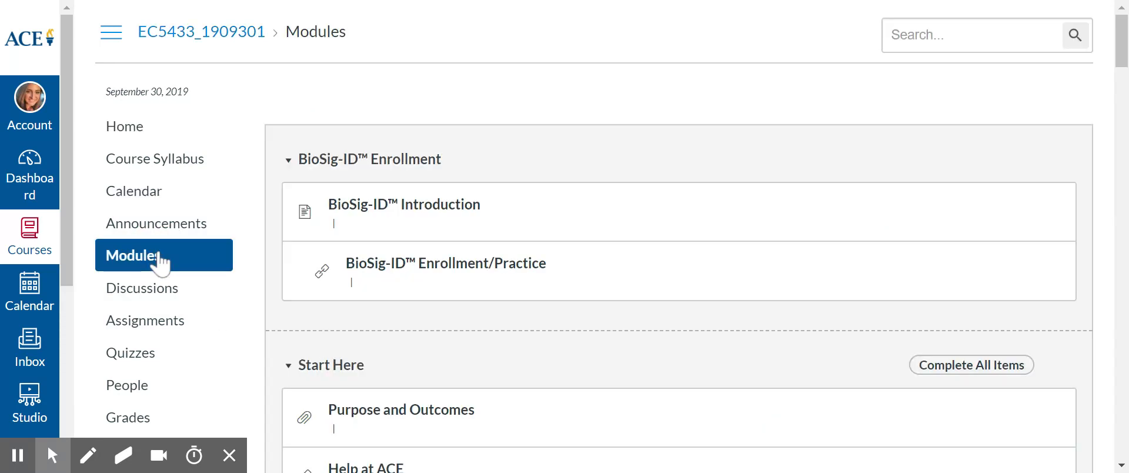
pyautogui.scroll(-1, 582, 340)
pyautogui.scroll(-2, 584, 340)
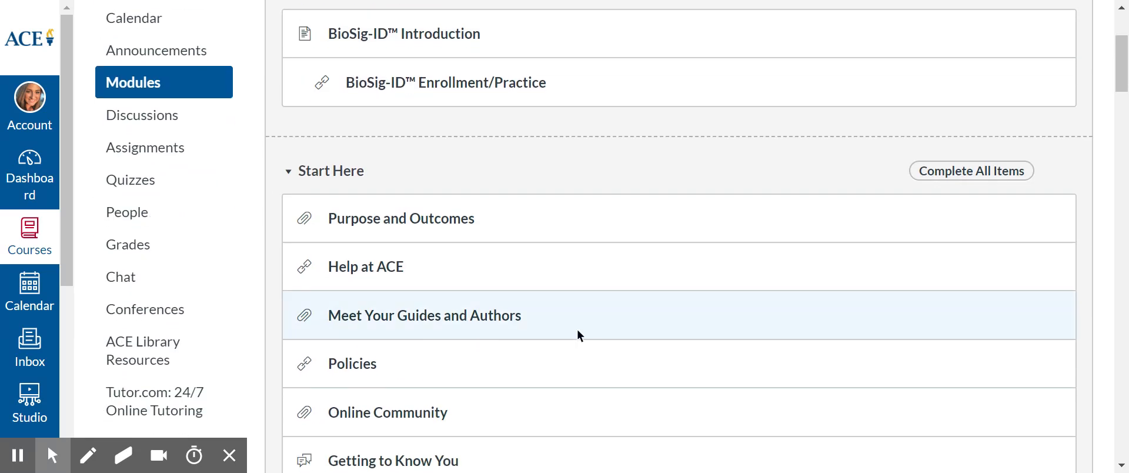
pyautogui.scroll(-6, 579, 335)
pyautogui.scroll(-5, 579, 336)
pyautogui.scroll(9, 579, 336)
pyautogui.scroll(4, 579, 335)
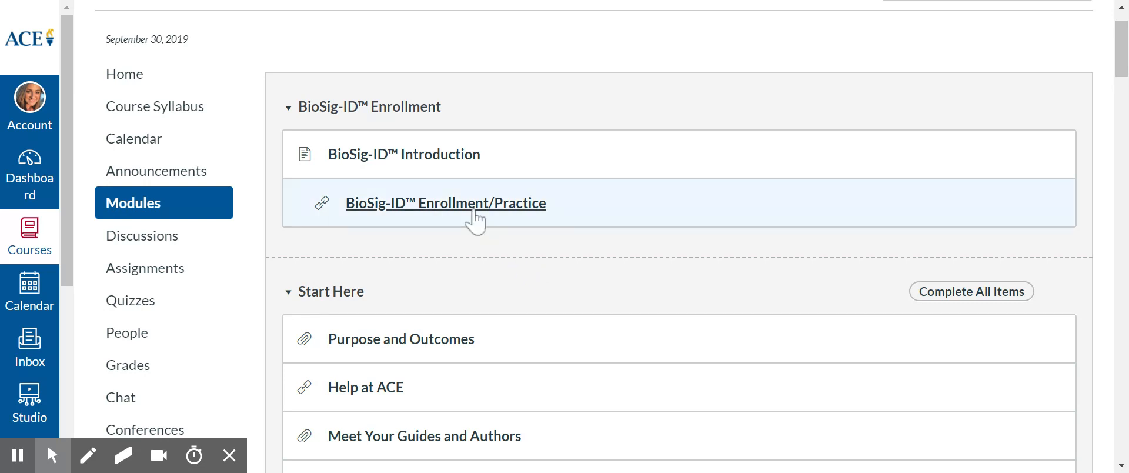
# - Open the Pre-Course Self-Evaluation from the assignments and go to its BioSig-ID validation - Start Here prerequisite
pyautogui.click(190, 269)
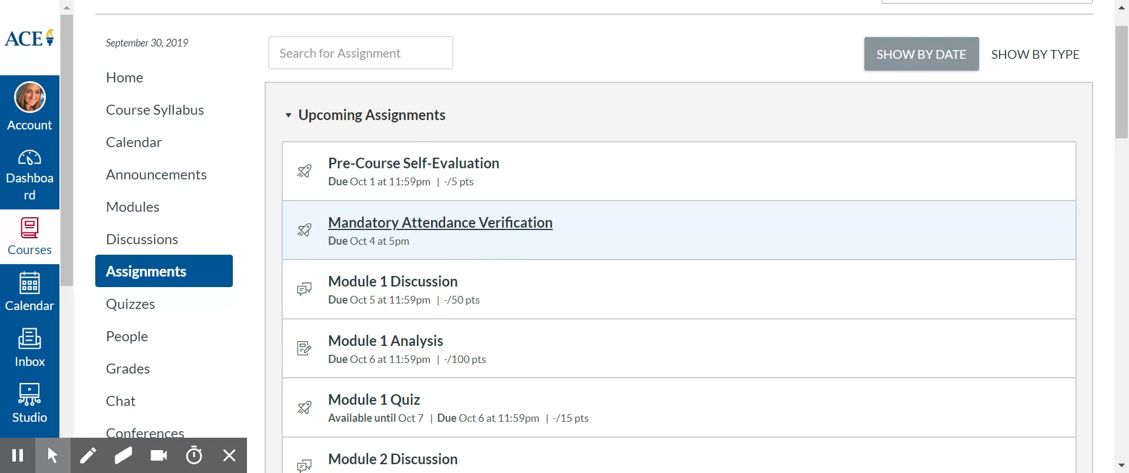
pyautogui.click(418, 167)
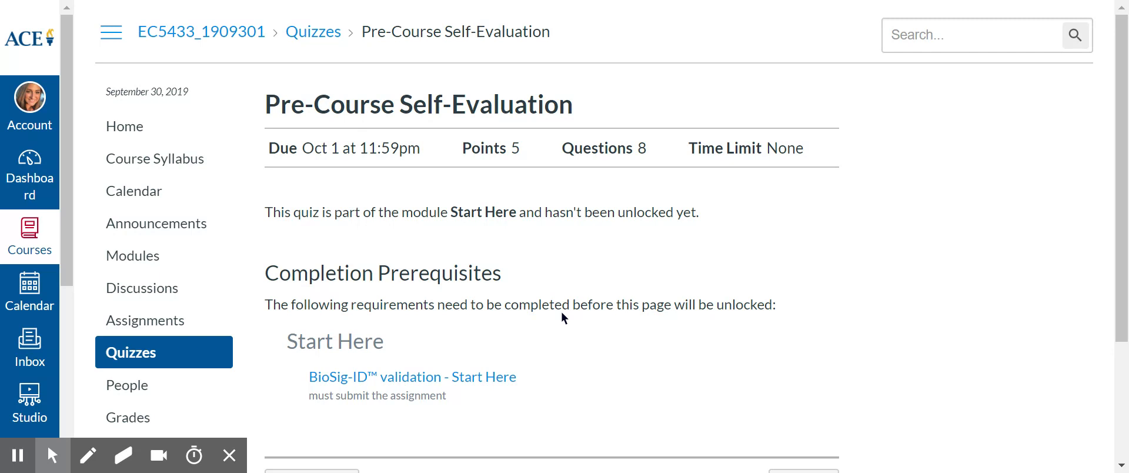
pyautogui.click(504, 375)
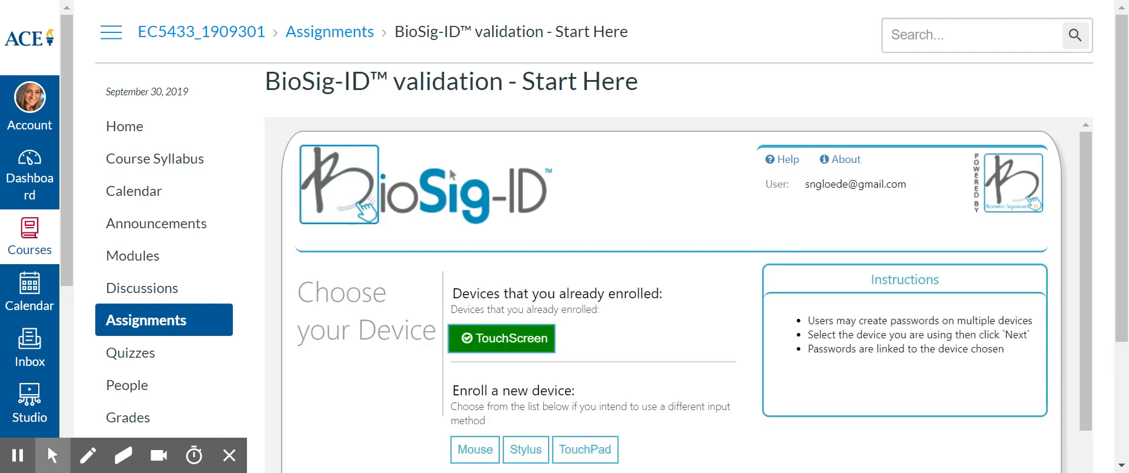
# - Validate identity in BioSig-ID with the TouchScreen device by drawing the four-character password, and complete the validation
pyautogui.scroll(-2, 835, 435)
pyautogui.click(702, 422)
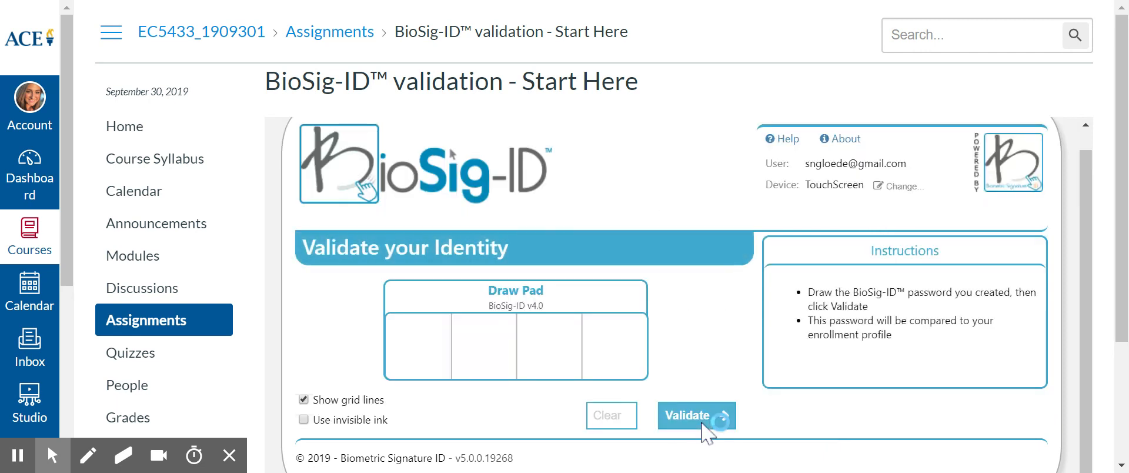
pyautogui.moveTo(393, 323)
pyautogui.mouseDown()
pyautogui.moveTo(415, 353)
pyautogui.moveTo(429, 340)
pyautogui.mouseUp()
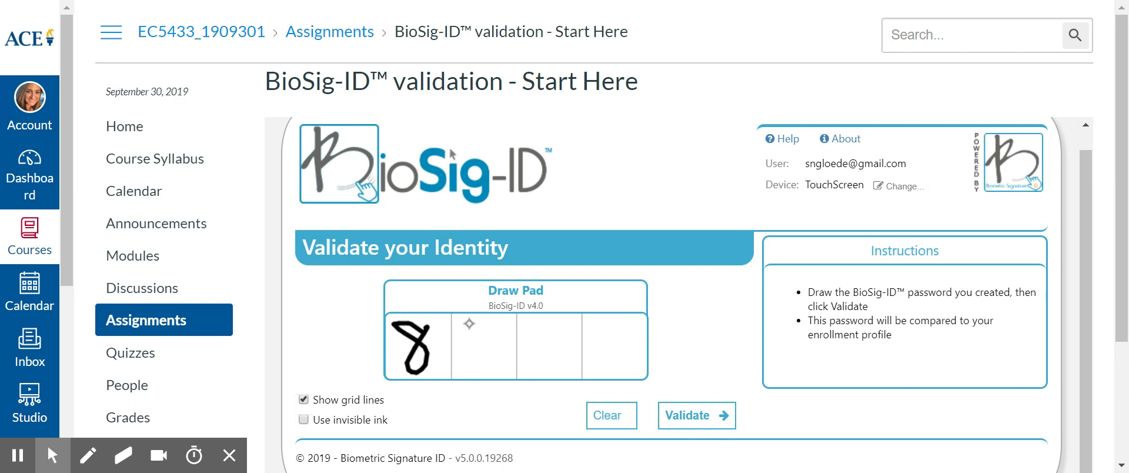
pyautogui.moveTo(483, 322); pyautogui.dragTo(484, 372)
pyautogui.moveTo(558, 329)
pyautogui.mouseDown()
pyautogui.moveTo(546, 327)
pyautogui.moveTo(554, 372)
pyautogui.mouseUp()
pyautogui.moveTo(635, 322); pyautogui.dragTo(629, 375)
pyautogui.click(722, 415)
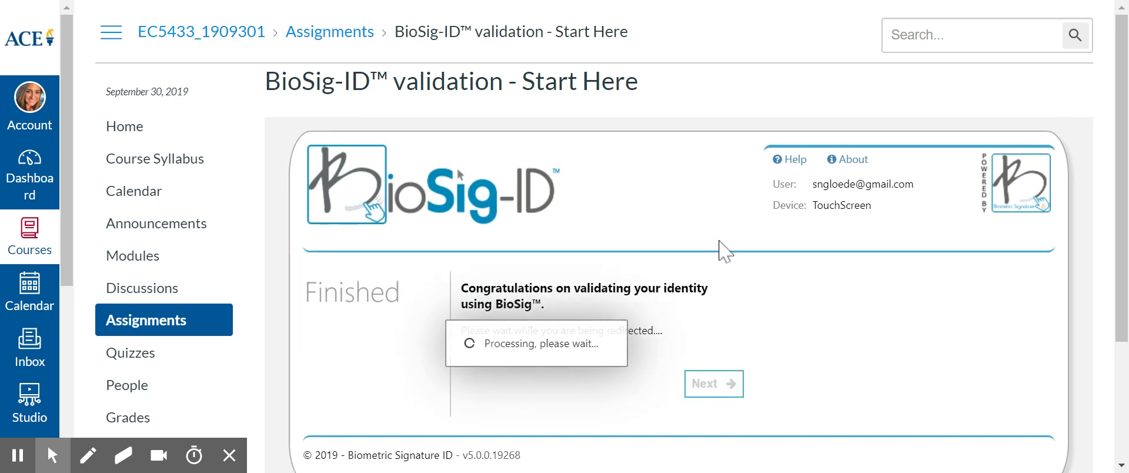
pyautogui.click(732, 386)
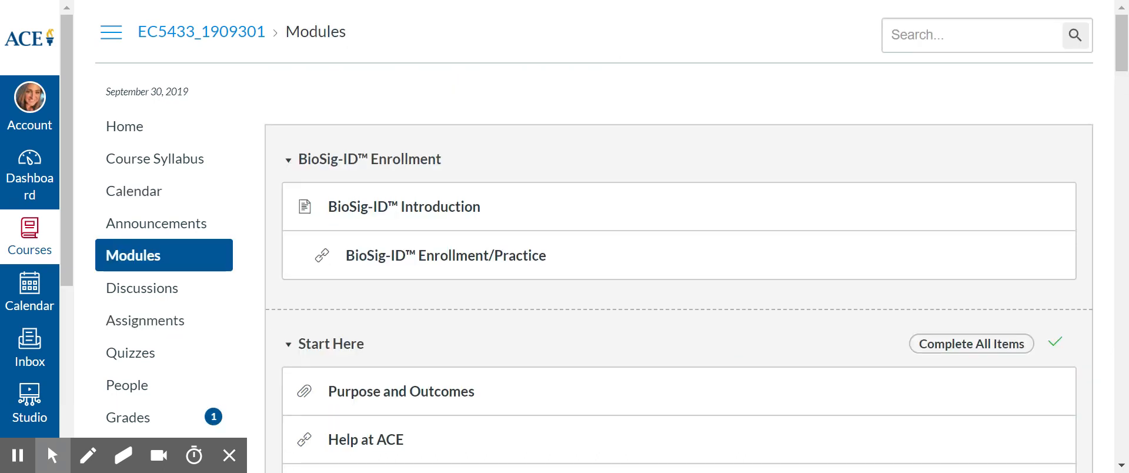
# - Open the course grades and review the assignment due dates, scores and the BioSig-ID validation - Start Here entry
pyautogui.click(215, 429)
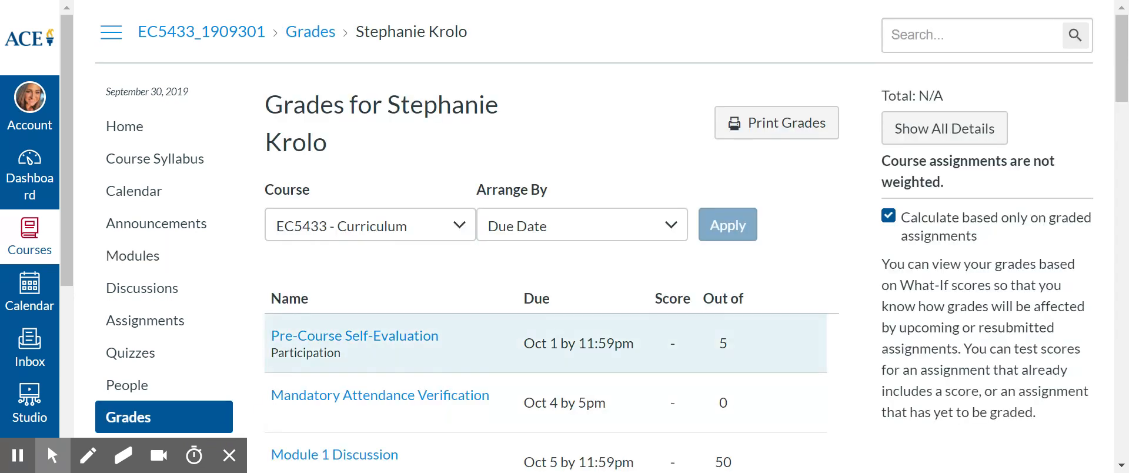
pyautogui.scroll(-4, 546, 338)
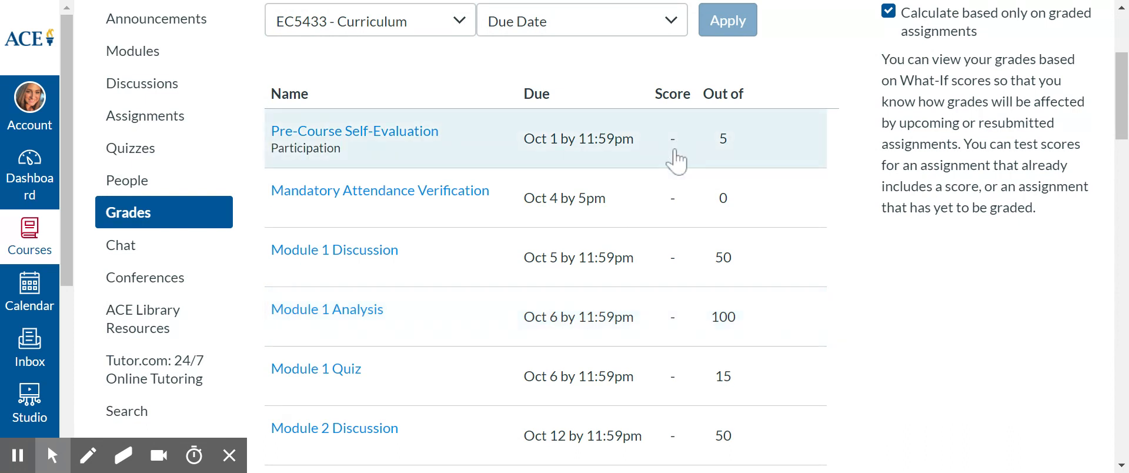
pyautogui.scroll(-20, 677, 160)
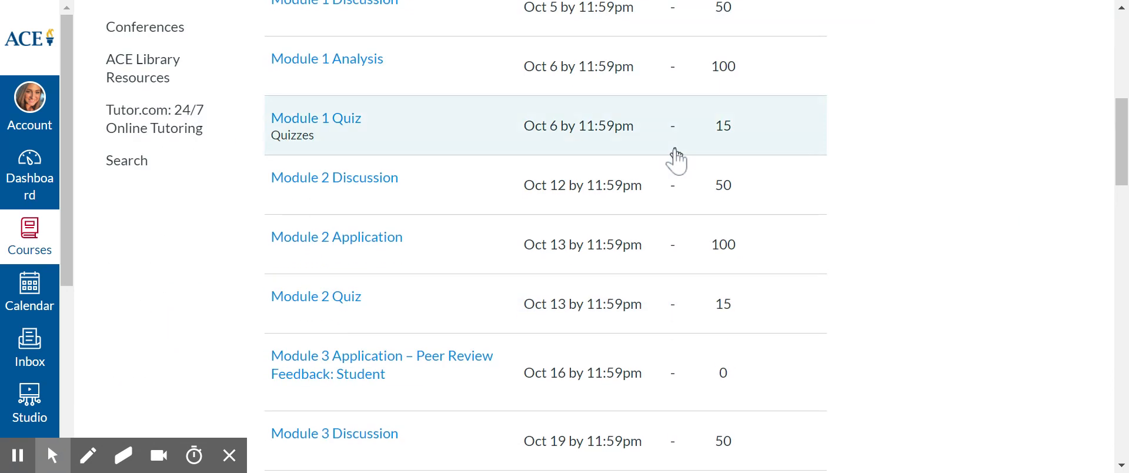
pyautogui.scroll(-8, 677, 160)
pyautogui.scroll(10, 677, 157)
pyautogui.scroll(-4, 676, 156)
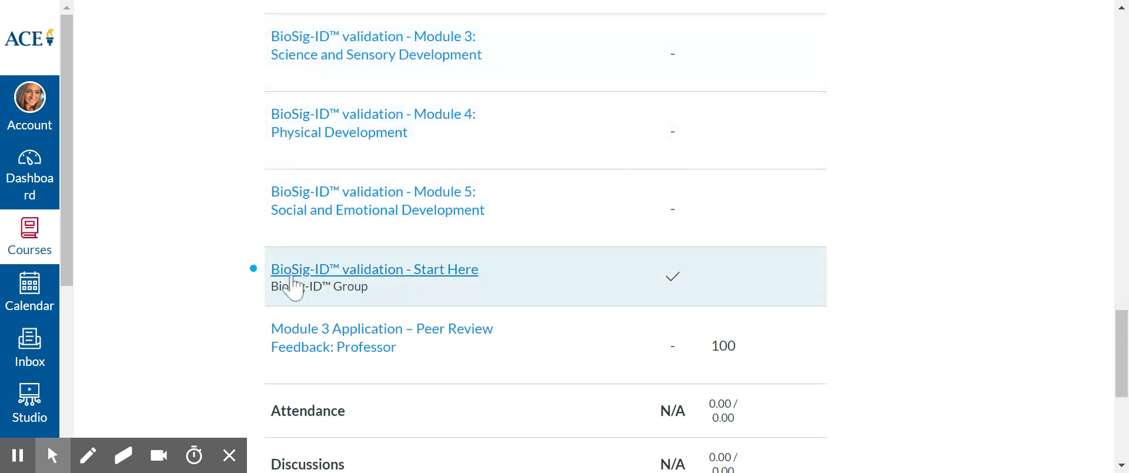
pyautogui.scroll(5, 452, 289)
pyautogui.scroll(15, 451, 289)
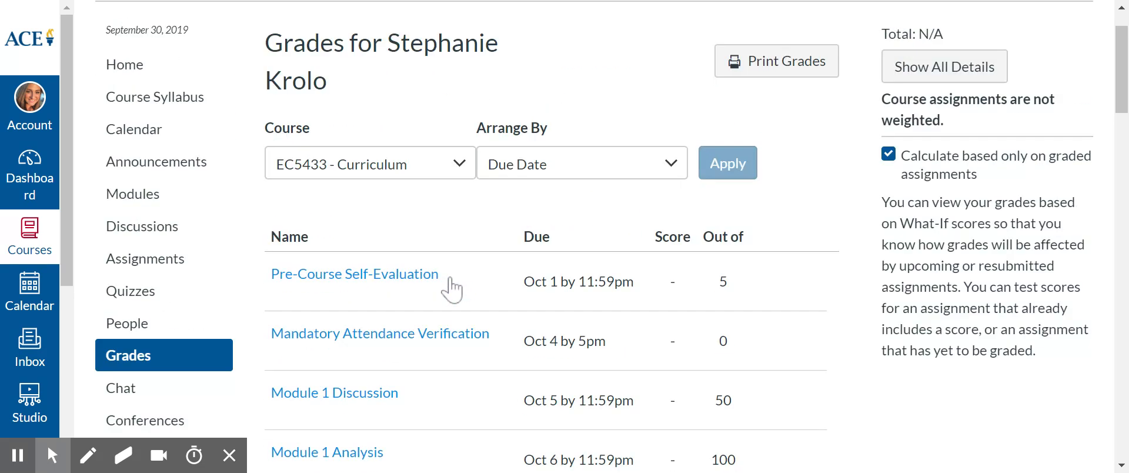
# - Open the Pre-Course Self-Evaluation from the grades list and start the quiz
pyautogui.click(356, 338)
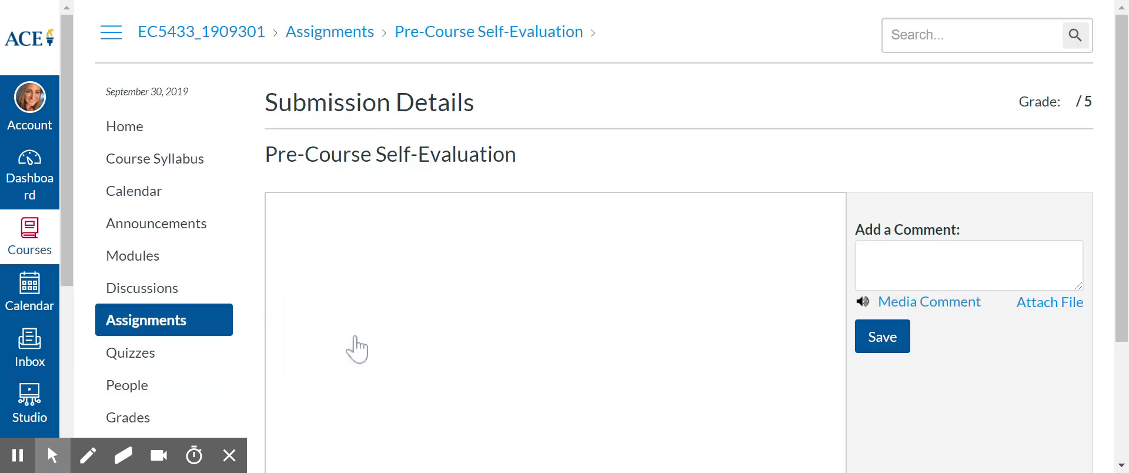
pyautogui.scroll(-3, 559, 368)
pyautogui.click(594, 411)
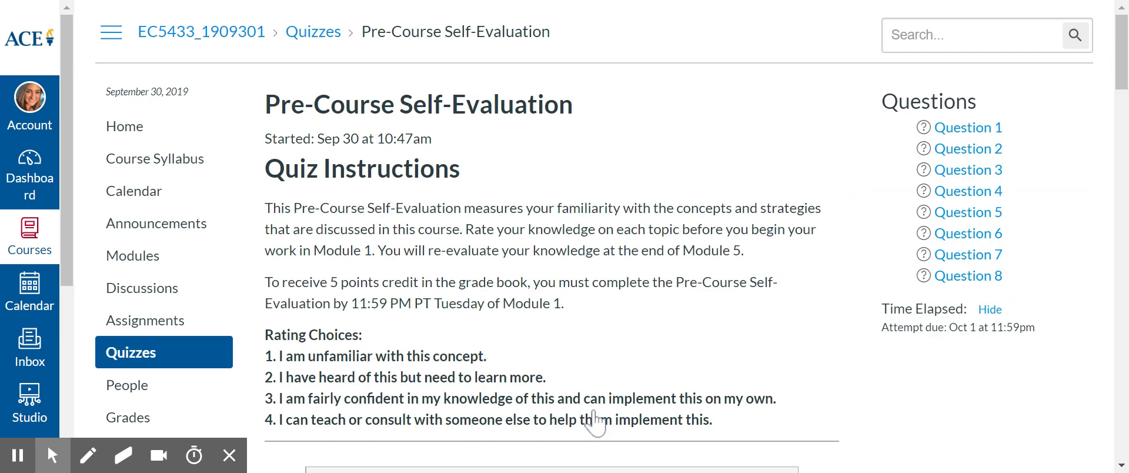
# - Rate Question 1, on engaging families of early childhood learners, as 3
pyautogui.scroll(-2, 595, 422)
pyautogui.scroll(-1, 595, 422)
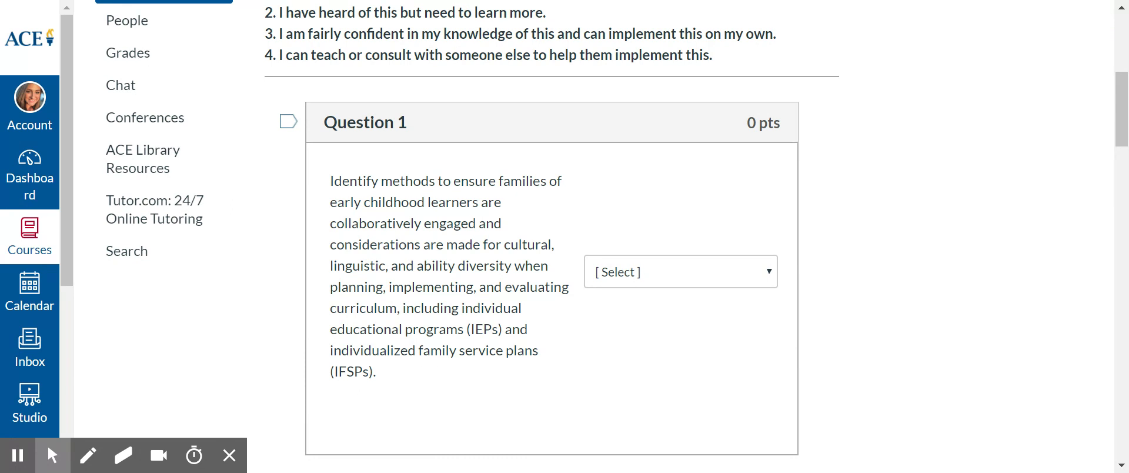
pyautogui.click(724, 275)
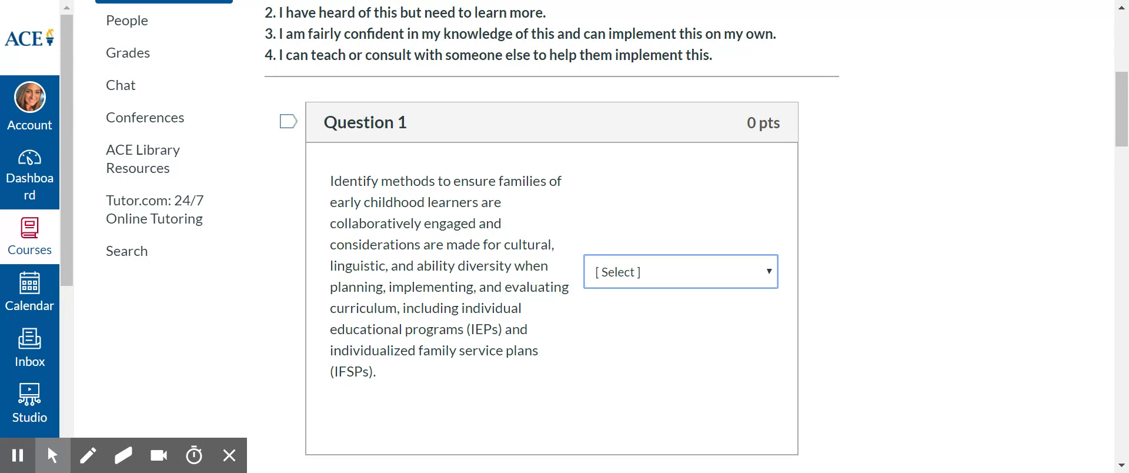
pyautogui.press('3')
# - Rate Question 2, on the role of play, and Question 3, on analyzing data to evaluate content-specific programs
pyautogui.scroll(-8, 870, 334)
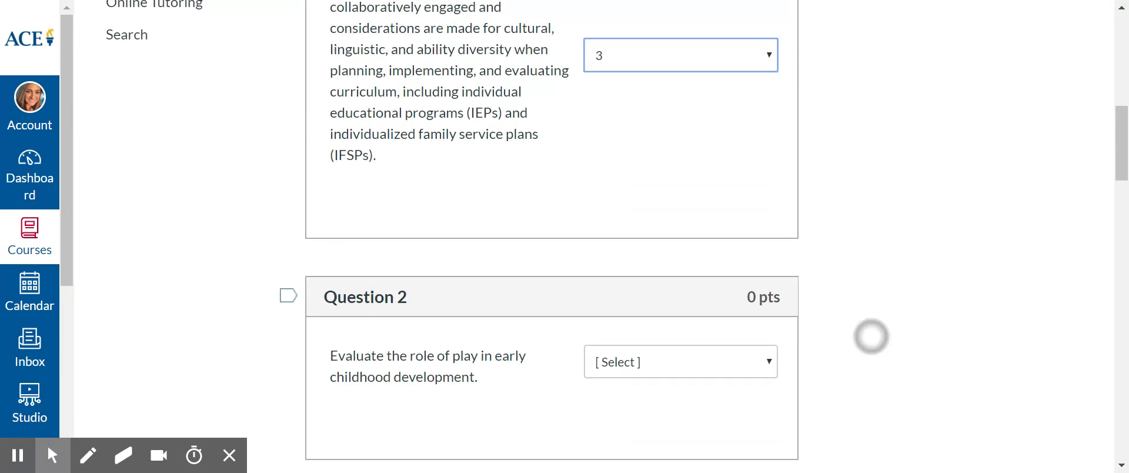
pyautogui.click(718, 182)
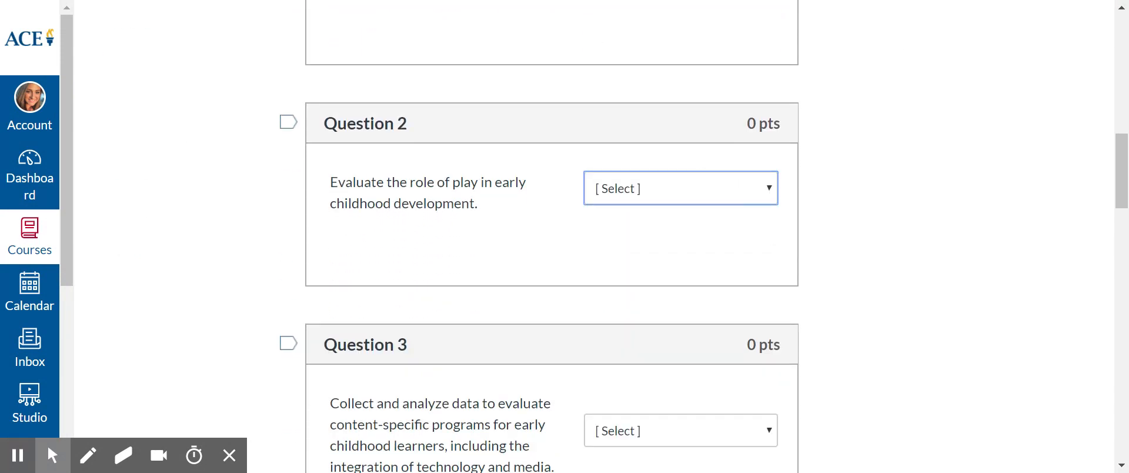
pyautogui.click(681, 259)
pyautogui.scroll(-3, 875, 338)
pyautogui.click(718, 231)
pyautogui.click(681, 308)
# - Rate Question 4, on developing an integrated teaching unit, as 3, and rate Question 5, on the curriculum framework
pyautogui.scroll(-4, 923, 152)
pyautogui.click(681, 259)
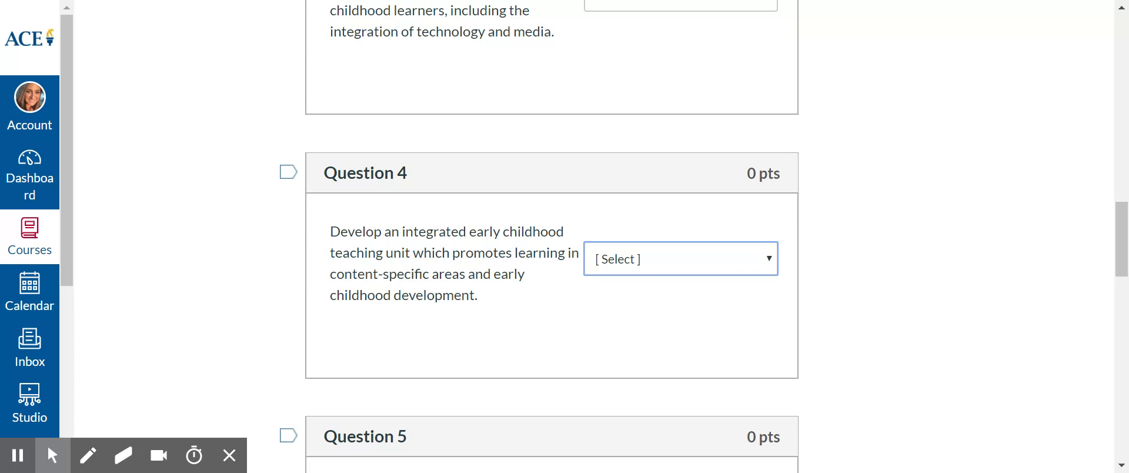
pyautogui.click(681, 336)
pyautogui.scroll(-4, 841, 370)
pyautogui.click(728, 279)
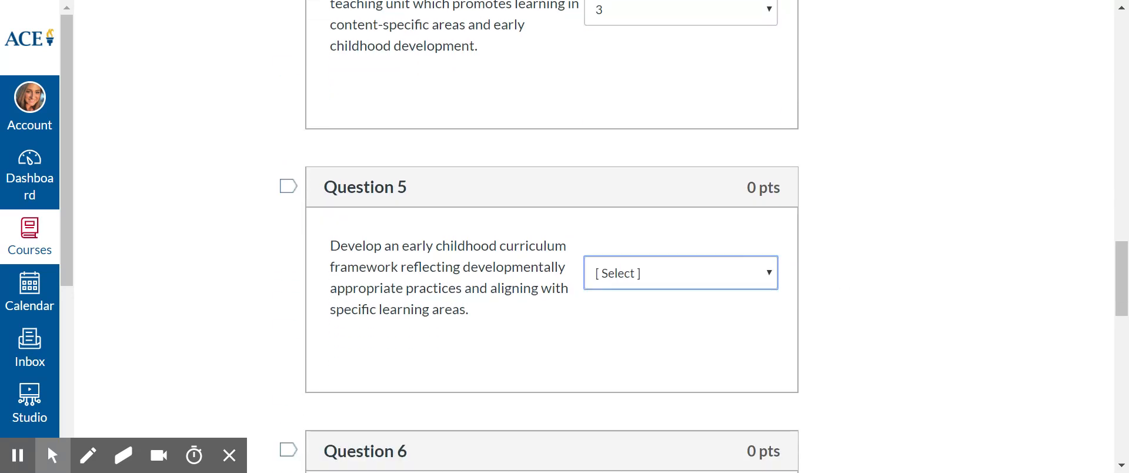
pyautogui.click(681, 347)
# - Rate Question 6, on cognition and logical reasoning strategies, and rate Question 7, on state and national standards, as 2
pyautogui.scroll(-5, 1016, 123)
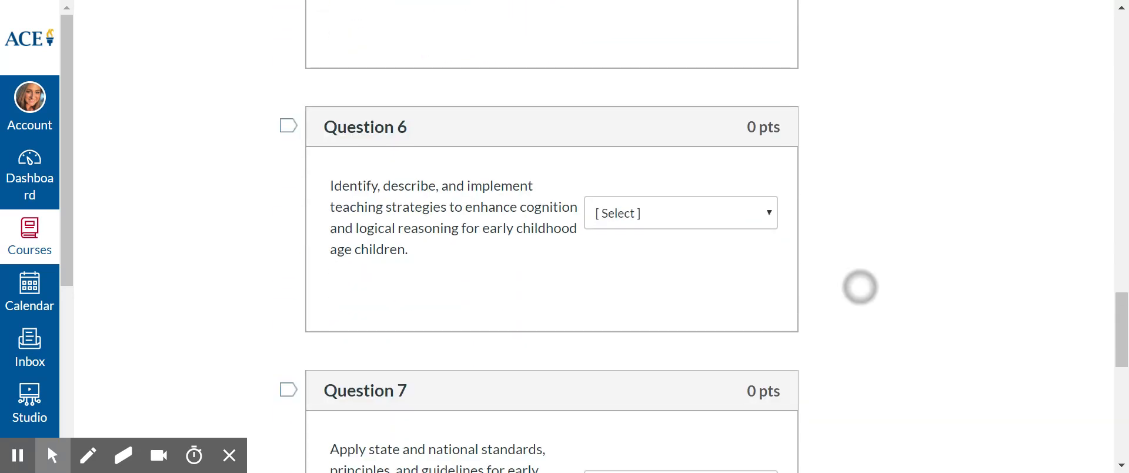
pyautogui.click(681, 203)
pyautogui.click(681, 271)
pyautogui.scroll(-4, 821, 383)
pyautogui.click(681, 240)
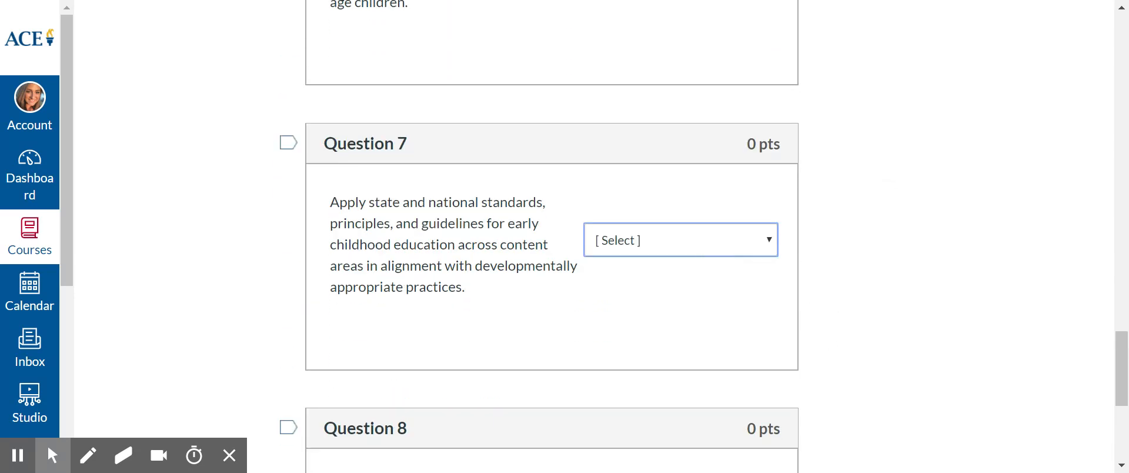
pyautogui.click(681, 296)
# - Rate Question 8, on engaging as a reflective practitioner, and submit the Pre-Course Self-Evaluation
pyautogui.scroll(-4, 814, 367)
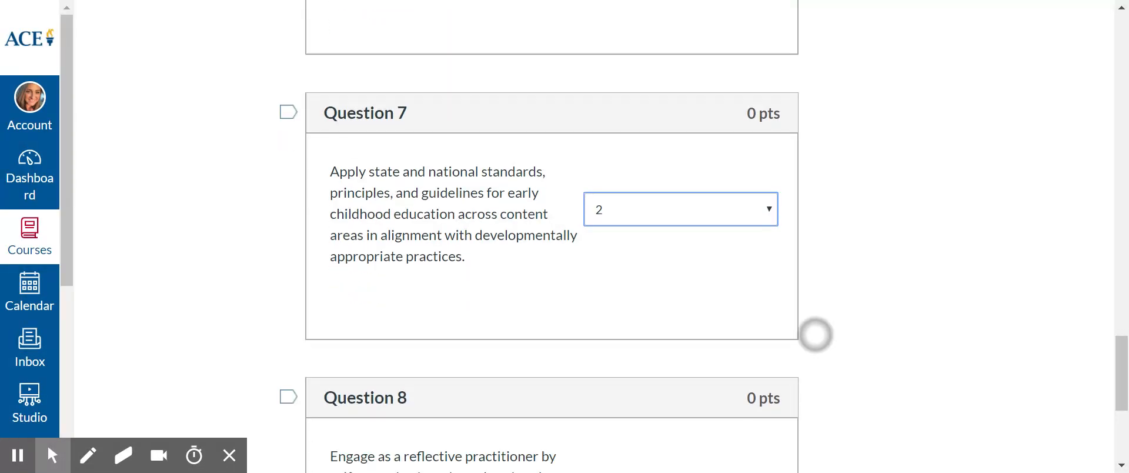
pyautogui.click(699, 309)
pyautogui.click(681, 363)
pyautogui.scroll(-2, 860, 331)
pyautogui.click(795, 411)
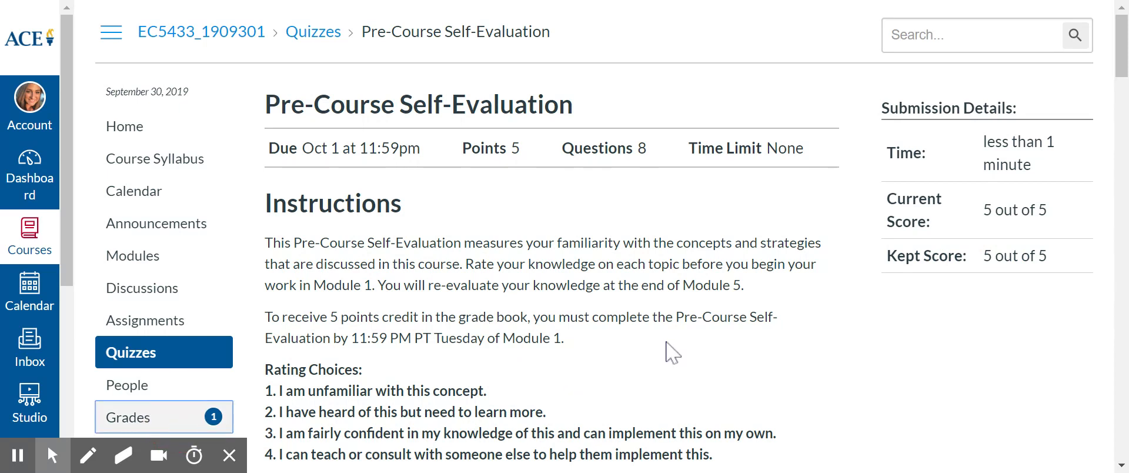
# - Open the Mandatory Attendance Verification from the course grades list and start its quiz
pyautogui.scroll(-1, 667, 342)
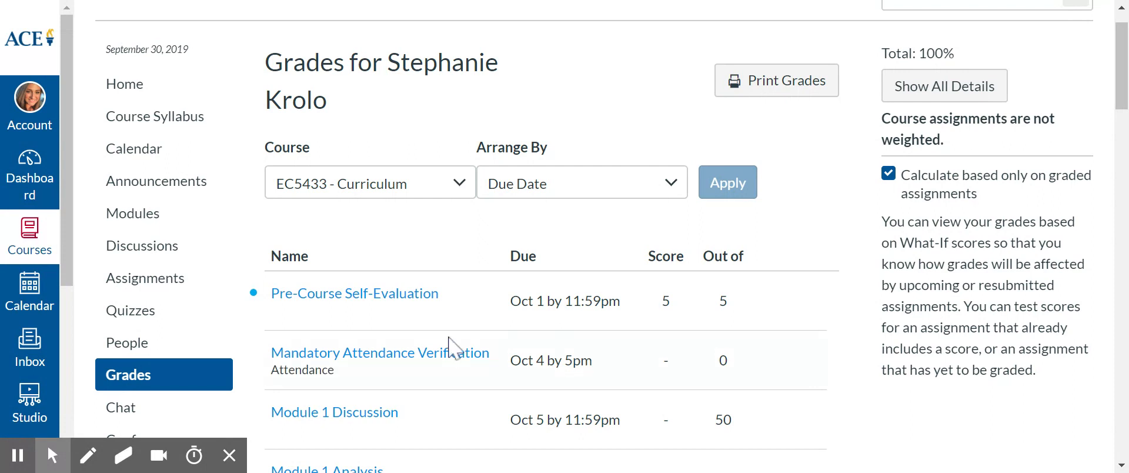
pyautogui.click(397, 360)
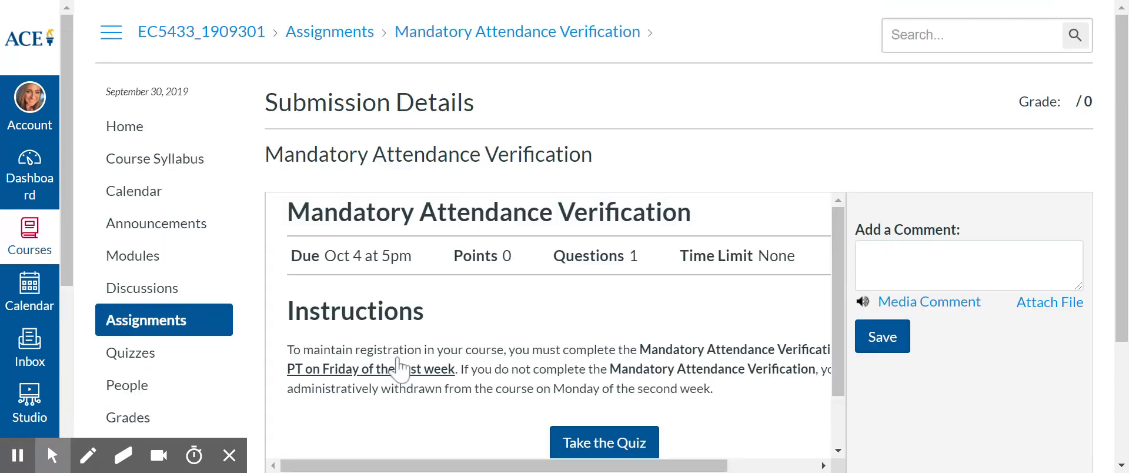
pyautogui.scroll(-3, 411, 364)
pyautogui.click(571, 347)
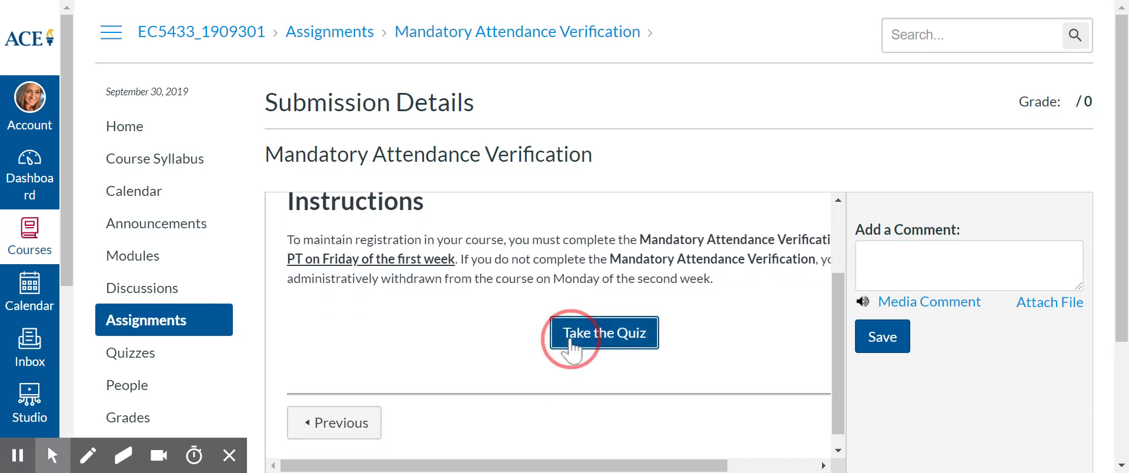
# - Answer Yes to verify attendance in Question 1 and submit the Mandatory Attendance Verification quiz
pyautogui.scroll(-2, 561, 347)
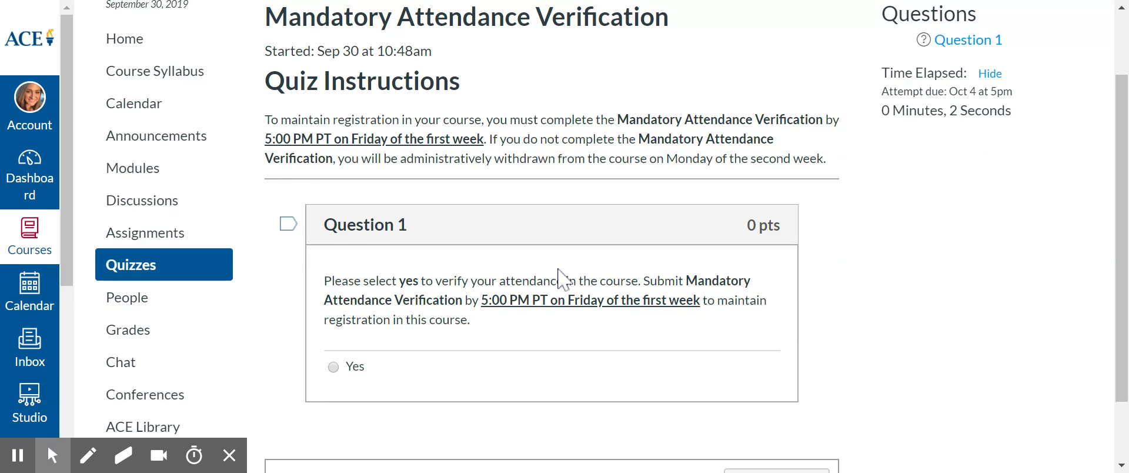
pyautogui.click(333, 333)
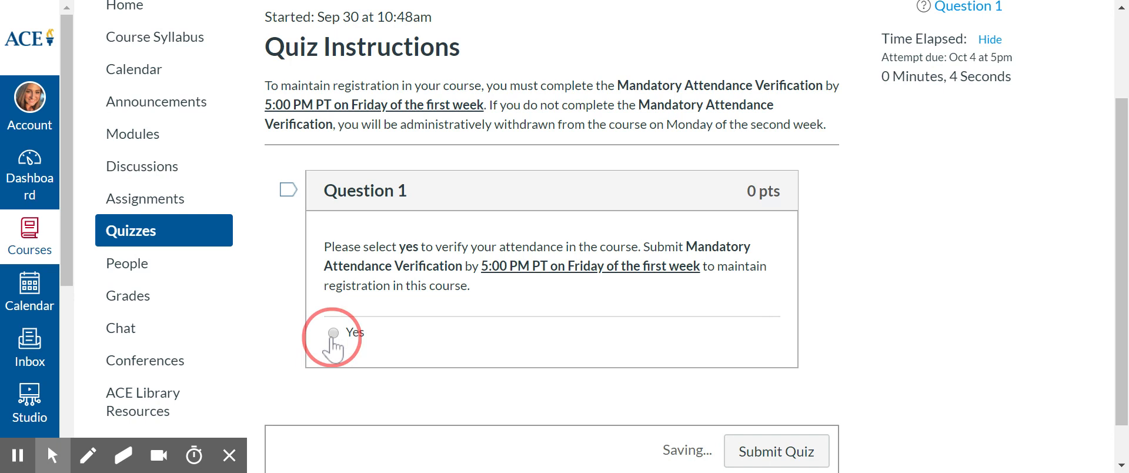
pyautogui.scroll(-1, 670, 360)
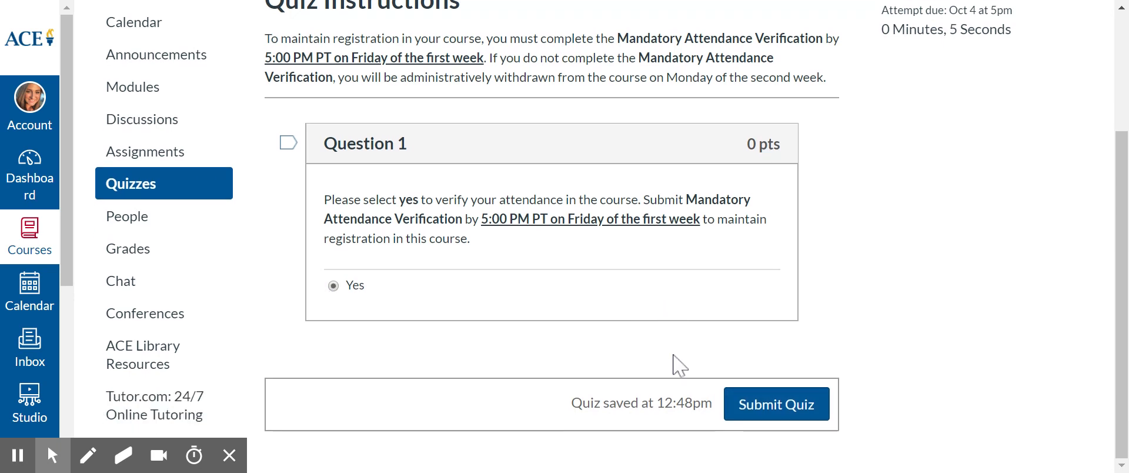
pyautogui.click(790, 410)
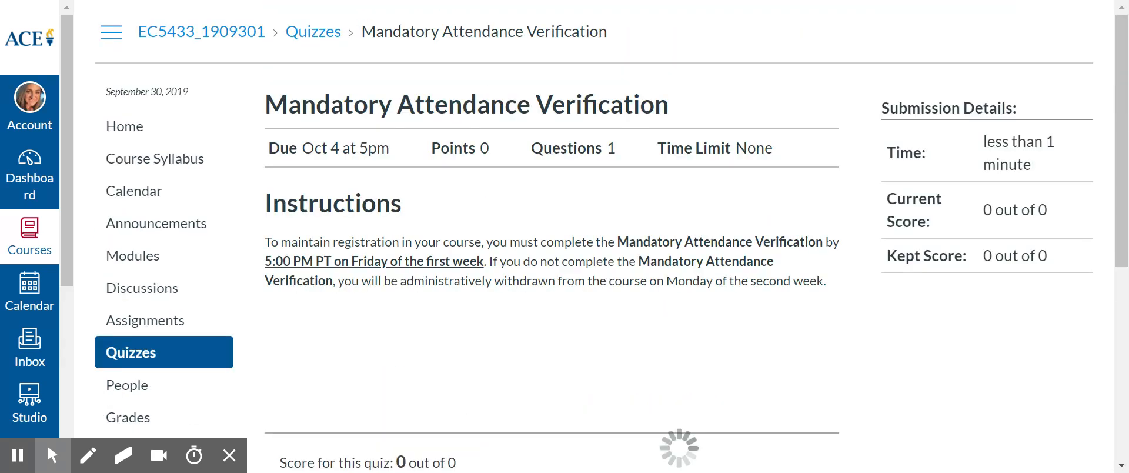
# - Review the attendance quiz's attempt history and the course grades, and open the course's assignments list
pyautogui.scroll(-2, 552, 265)
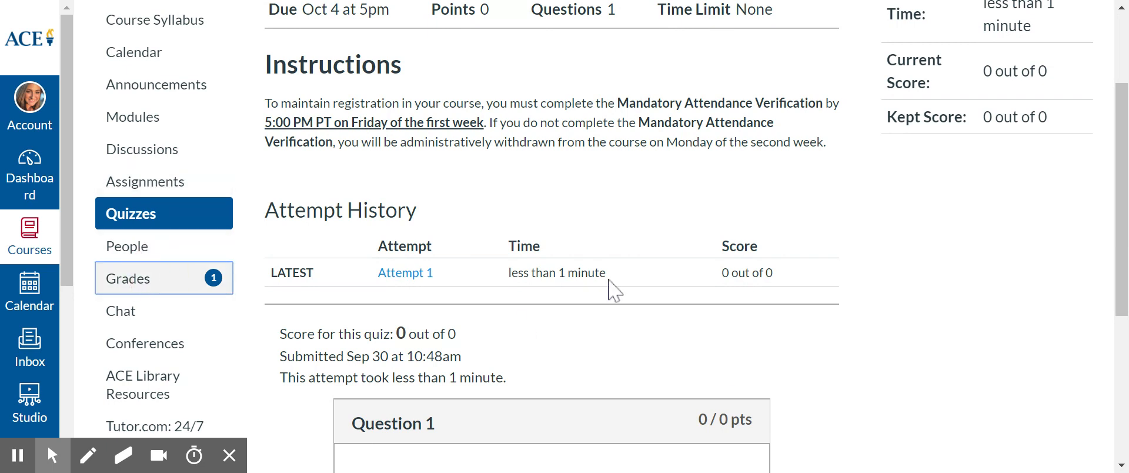
pyautogui.scroll(-3, 614, 292)
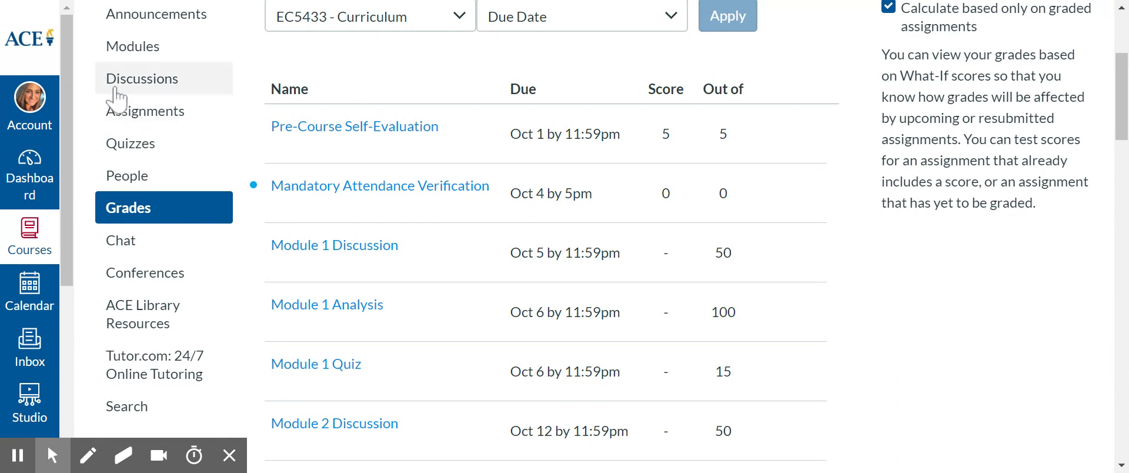
pyautogui.click(125, 114)
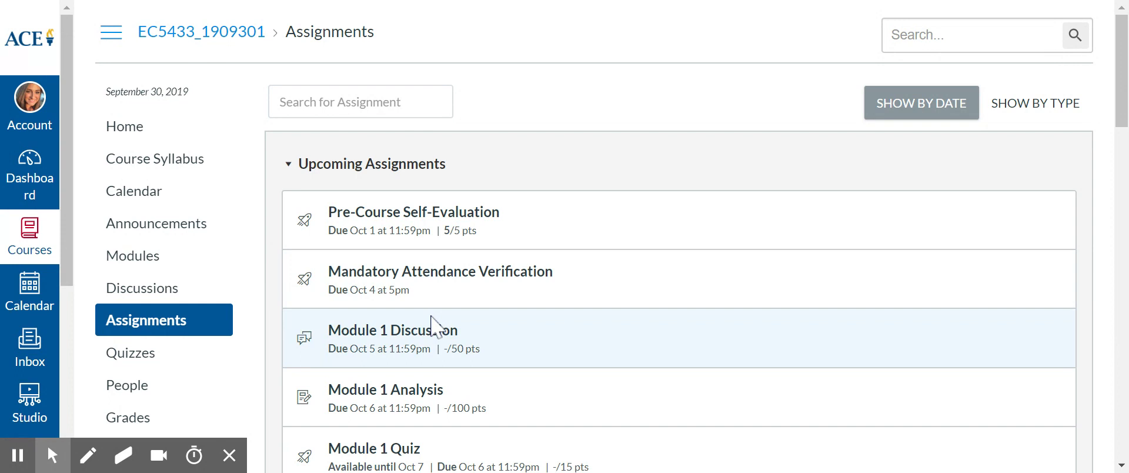
# - Open the course modules and examine the BioSig-ID Enrollment and Start Here sections, including the completion marks
pyautogui.click(135, 255)
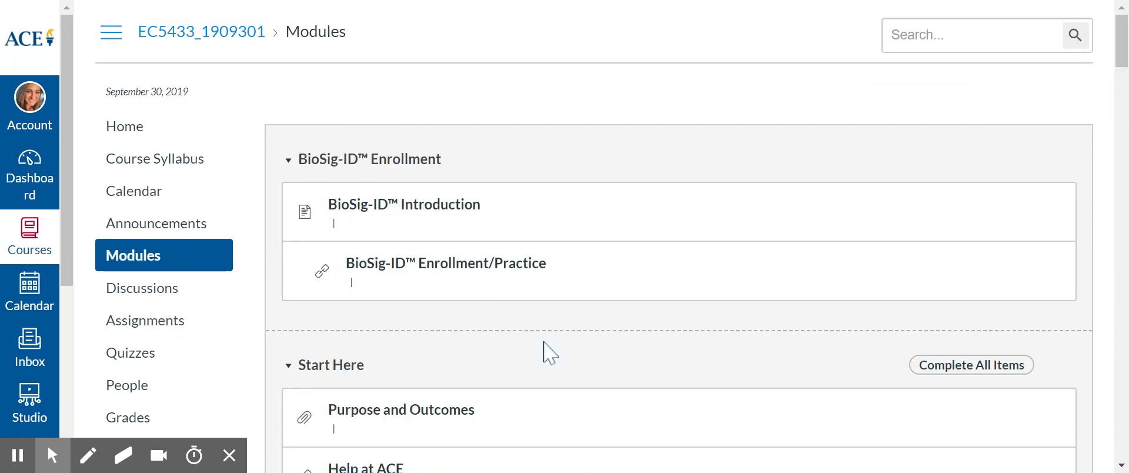
pyautogui.scroll(-2, 550, 353)
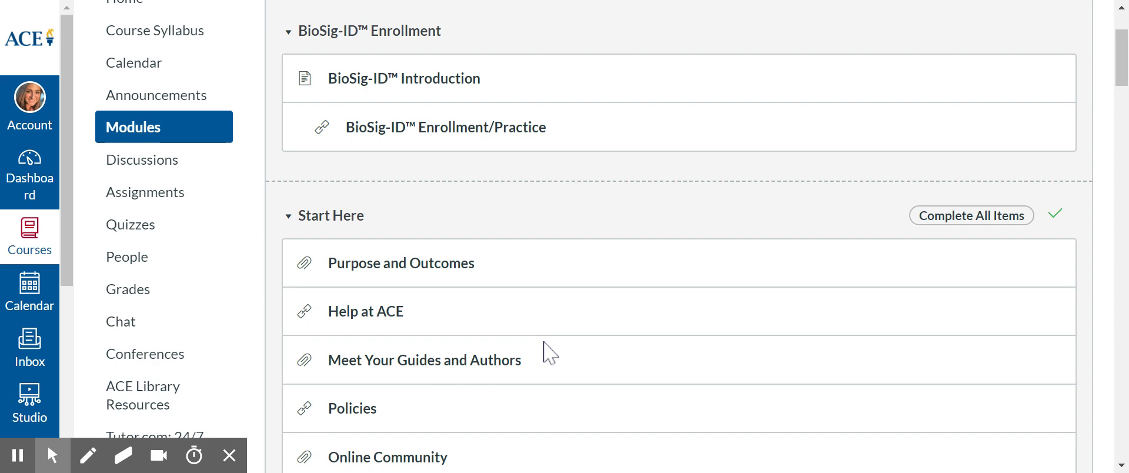
pyautogui.scroll(-1, 549, 353)
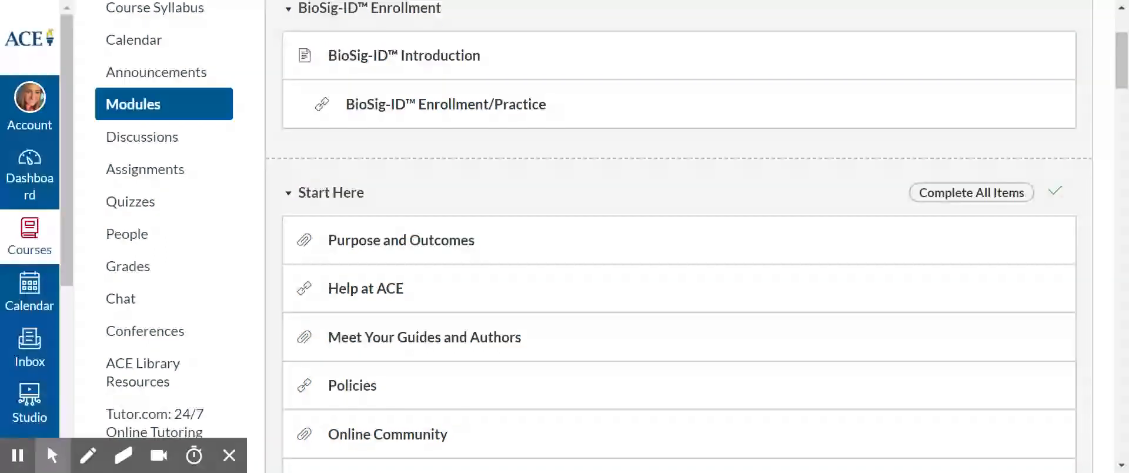
pyautogui.scroll(-1, 679, 264)
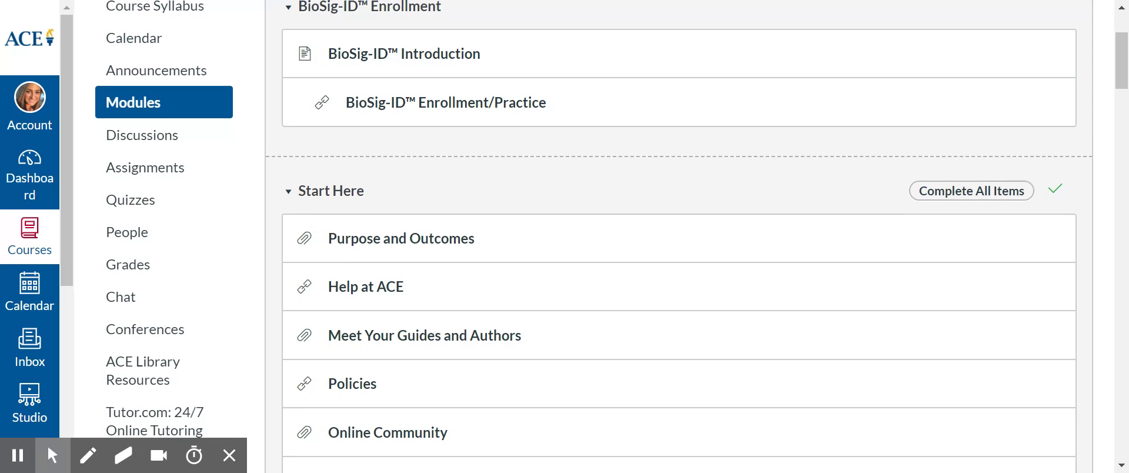
pyautogui.scroll(-3, 680, 235)
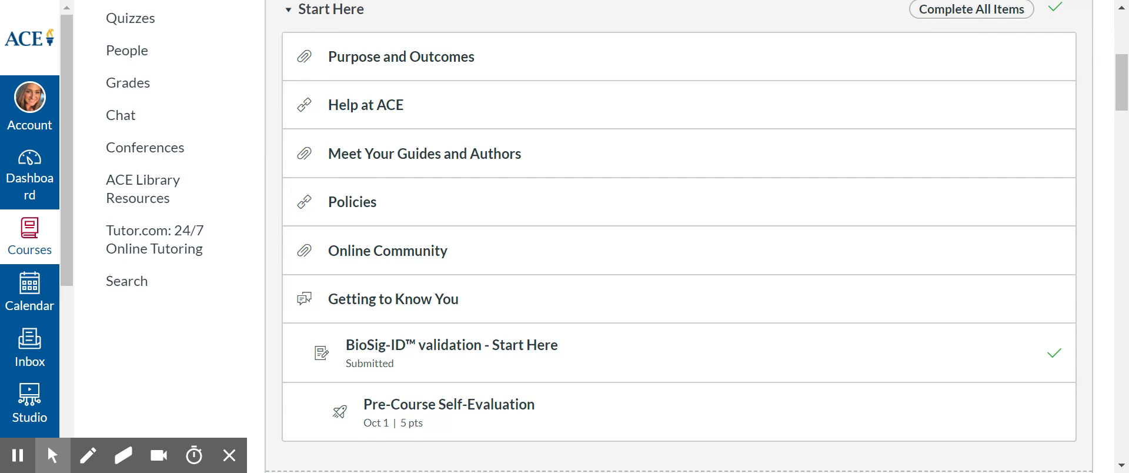
pyautogui.scroll(-1, 679, 235)
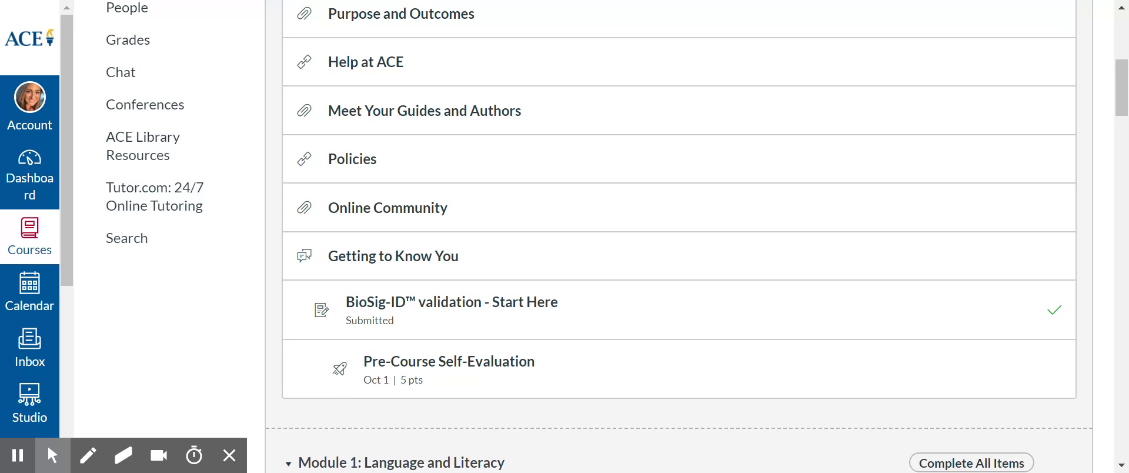
pyautogui.scroll(-1, 679, 235)
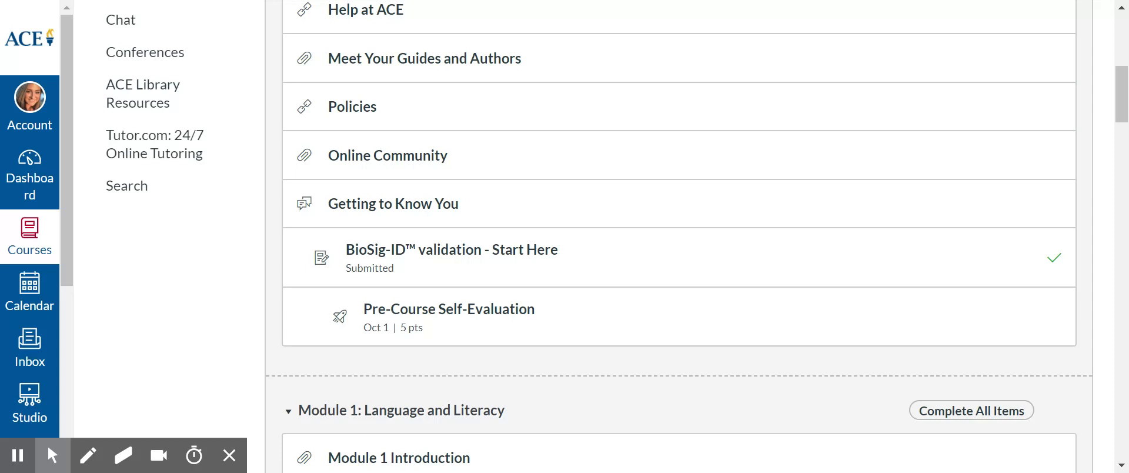
pyautogui.scroll(3, 680, 235)
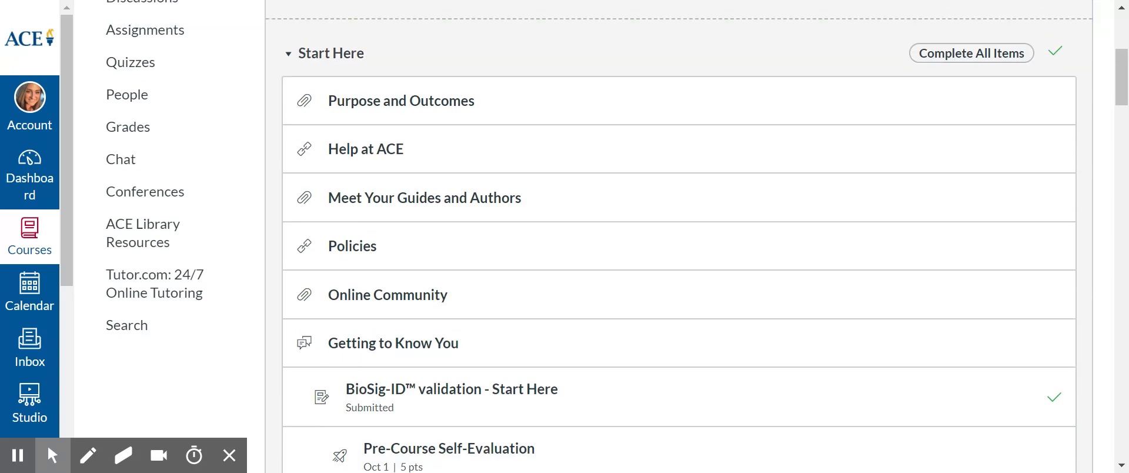
# - Look through the items of Module 1: Language and Literacy, with their due dates and points
pyautogui.scroll(-5, 679, 235)
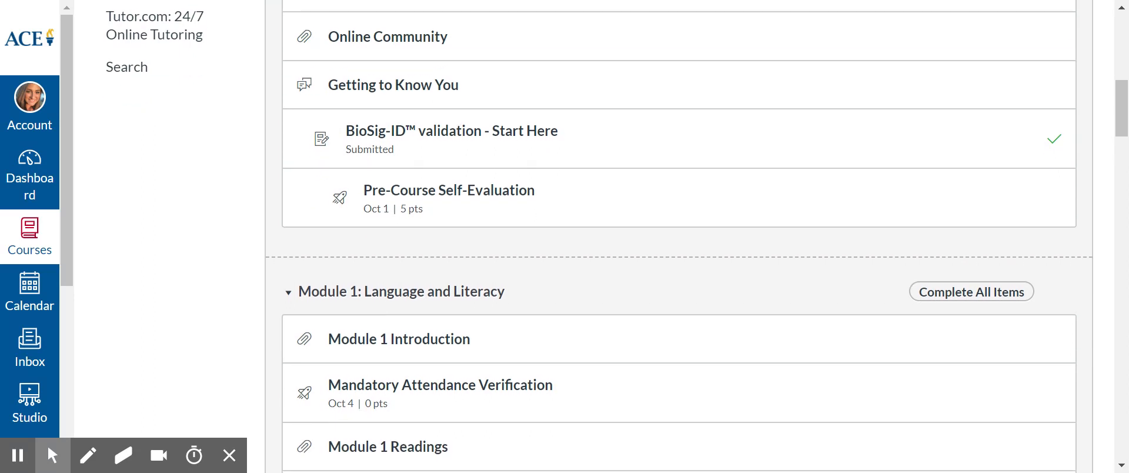
pyautogui.scroll(-3, 680, 235)
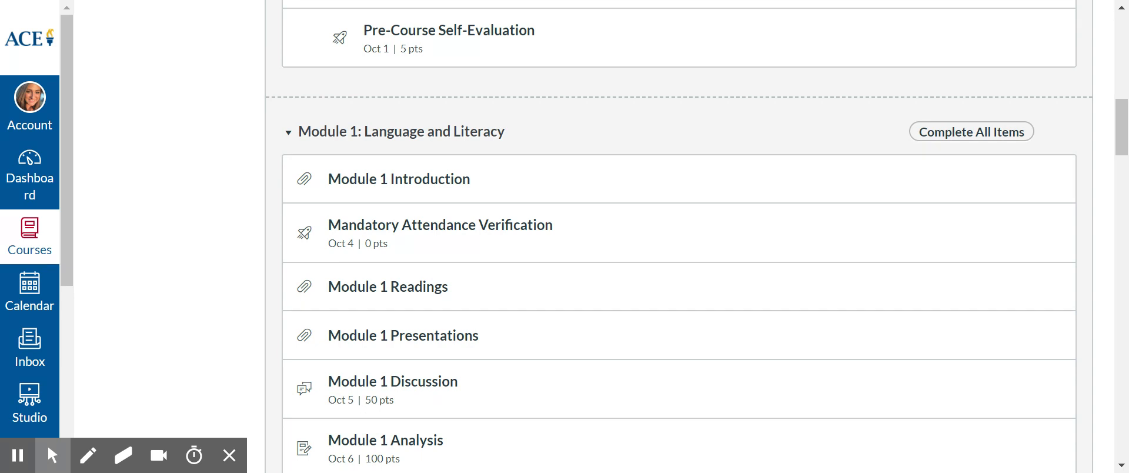
pyautogui.scroll(-1, 679, 235)
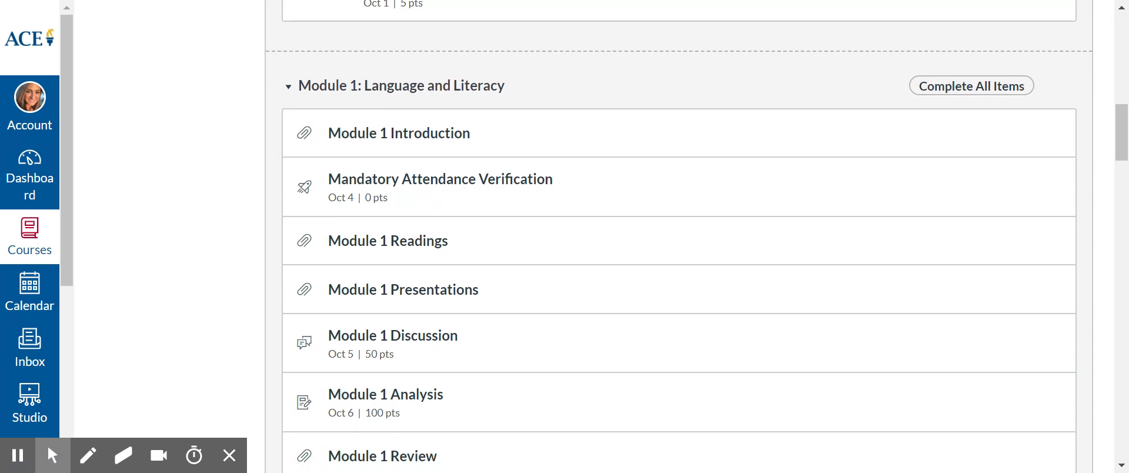
pyautogui.scroll(-1, 679, 235)
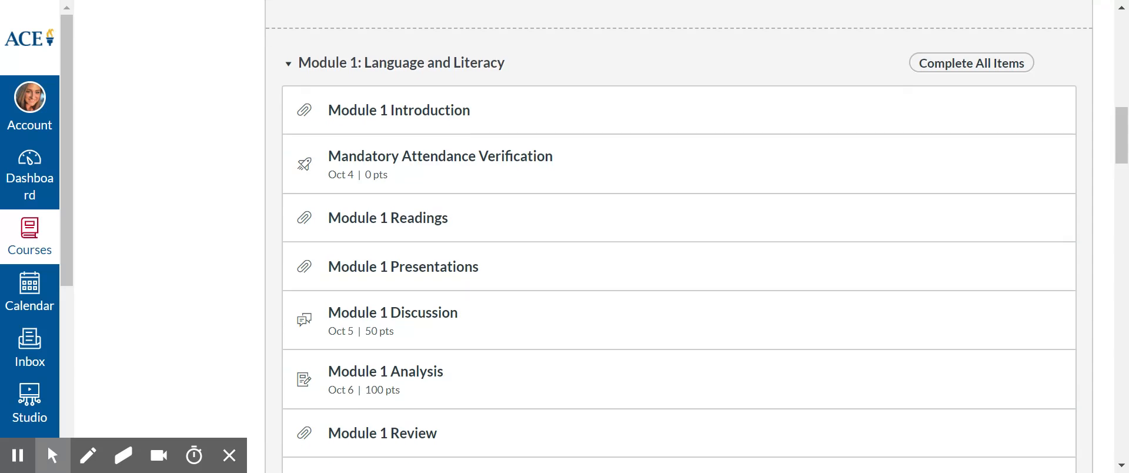
pyautogui.scroll(-1, 679, 235)
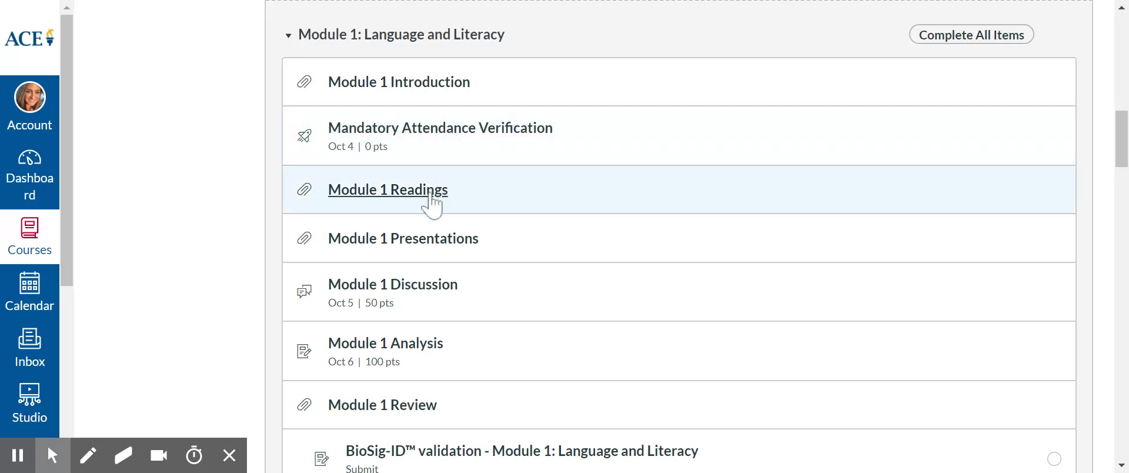
# - Open Module 1 Readings and read through the list of E-Reserves articles and web resources
pyautogui.click(430, 194)
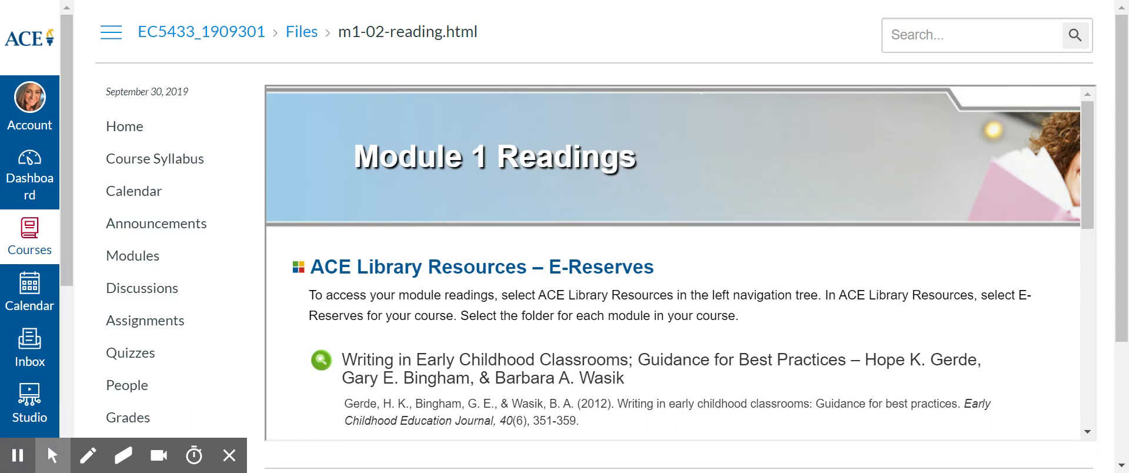
pyautogui.scroll(-3, 537, 270)
pyautogui.scroll(-1, 537, 270)
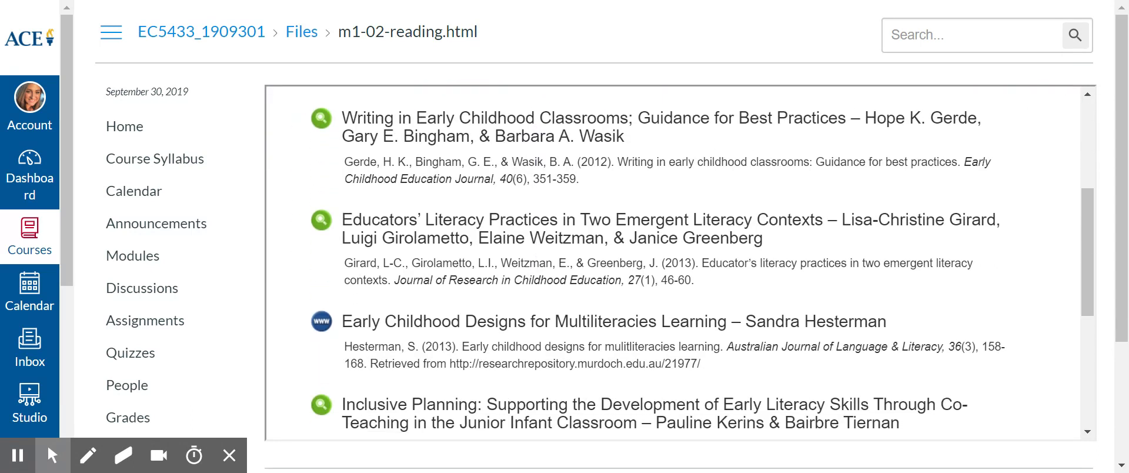
pyautogui.scroll(-2, 537, 270)
pyautogui.scroll(-2, 517, 216)
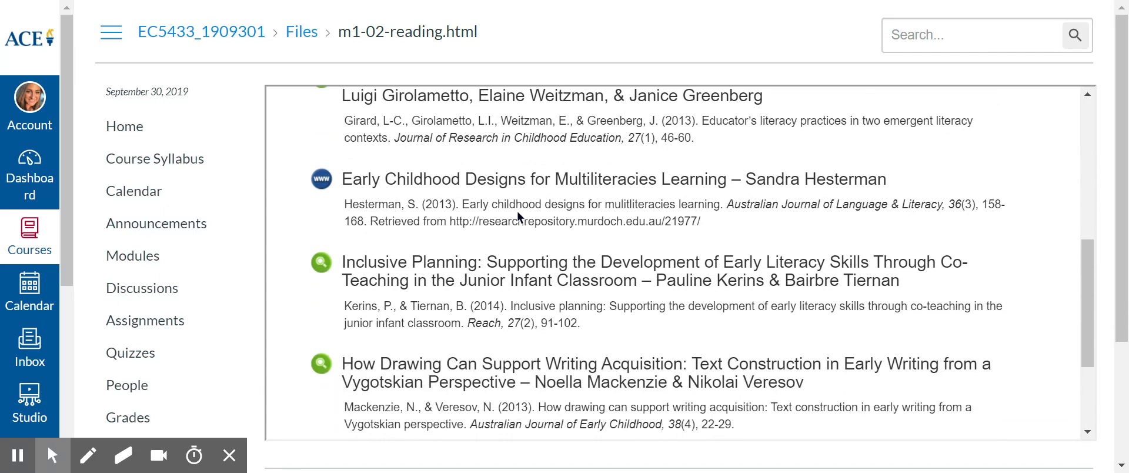
pyautogui.scroll(-3, 517, 216)
pyautogui.scroll(10, 517, 216)
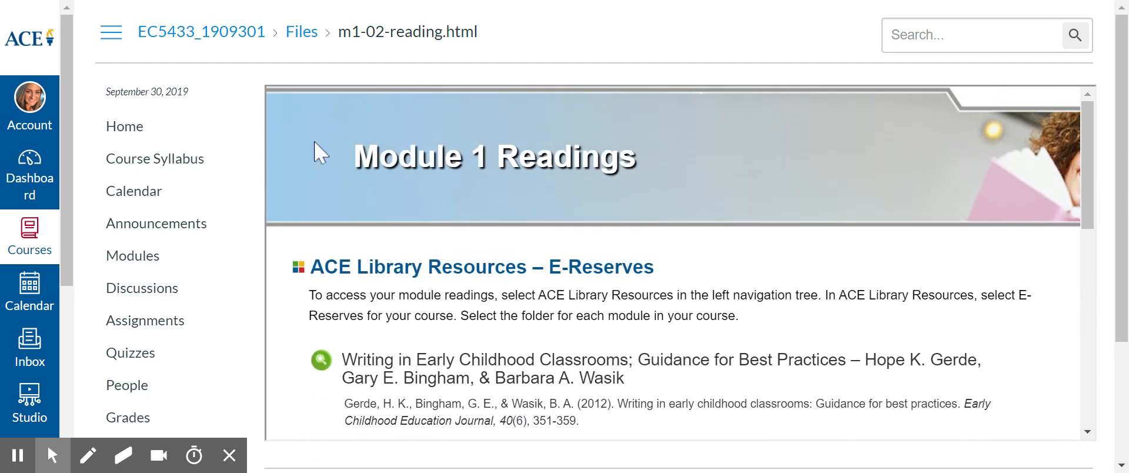
# - Return to the course modules, open Module 1 Presentations and view the transcript of the Overview presentation
pyautogui.hotkey('alt', 'Left')
pyautogui.scroll(-1, 507, 277)
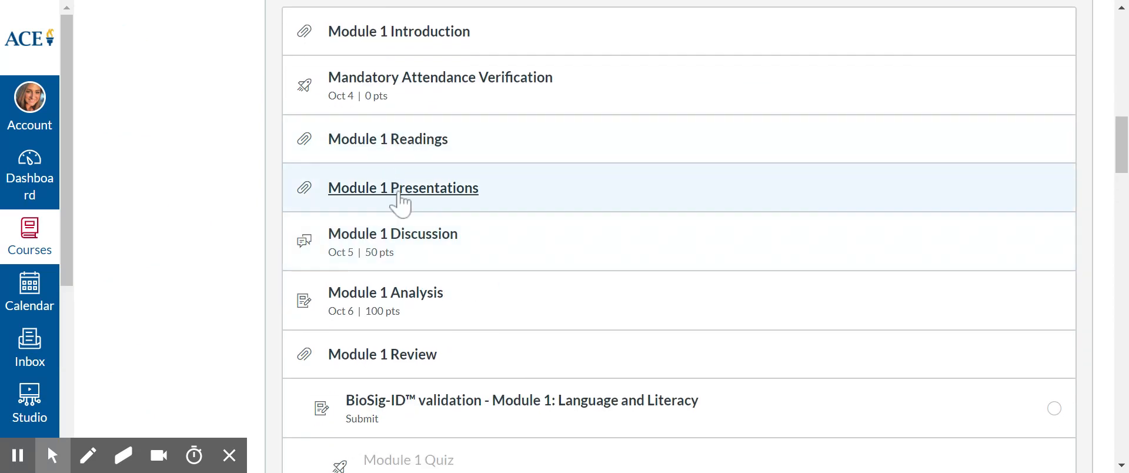
pyautogui.click(402, 204)
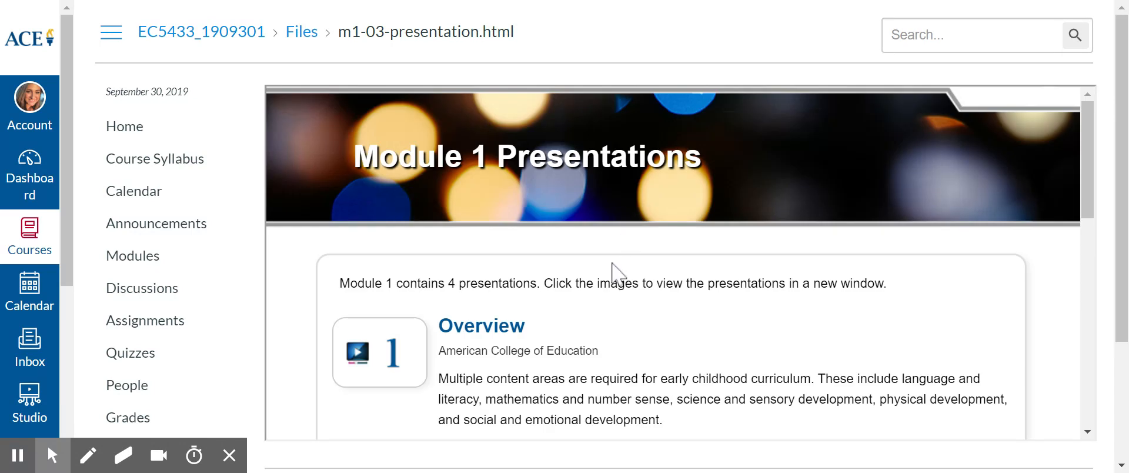
pyautogui.scroll(-3, 600, 313)
pyautogui.click(470, 317)
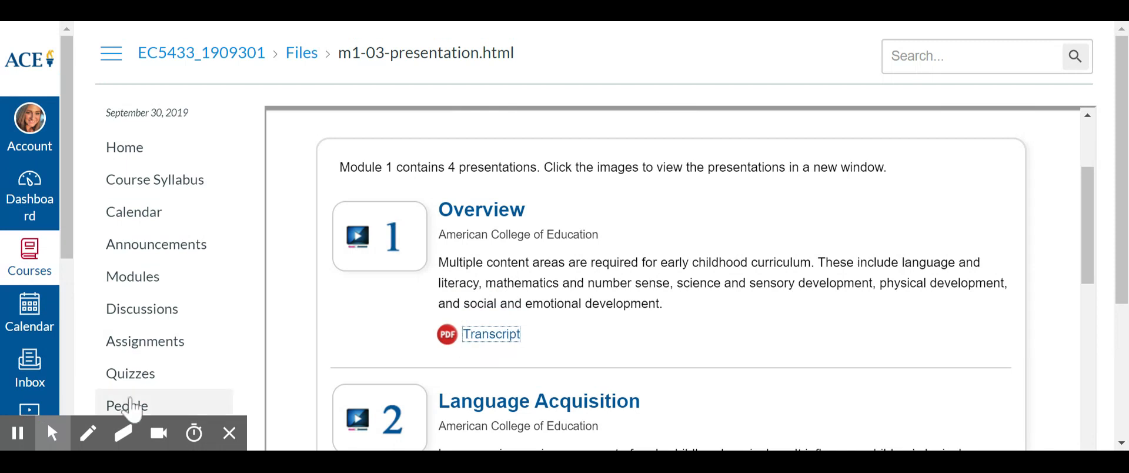
pyautogui.click(88, 433)
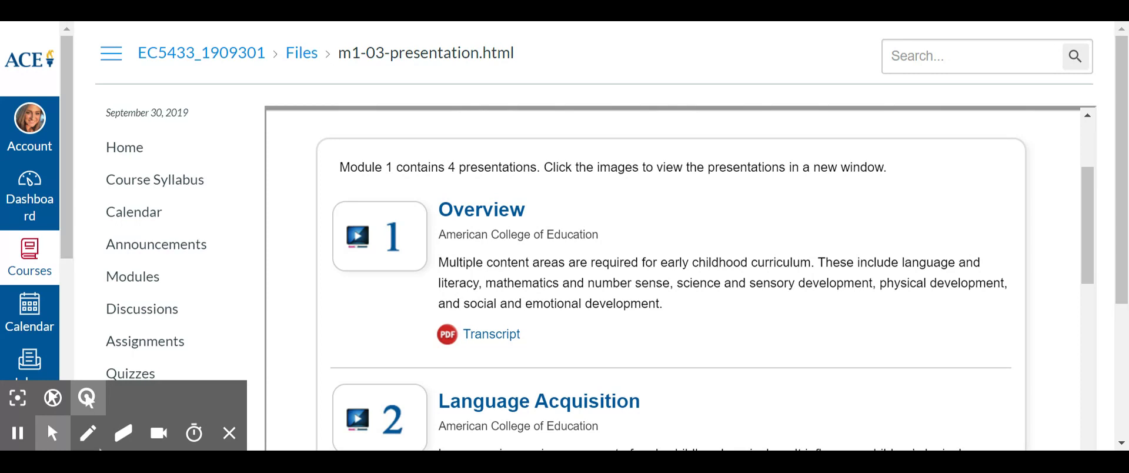
# - Look through the Module 1 presentations from Overview to Literacy, with their descriptions and transcript links
pyautogui.scroll(-8, 670, 271)
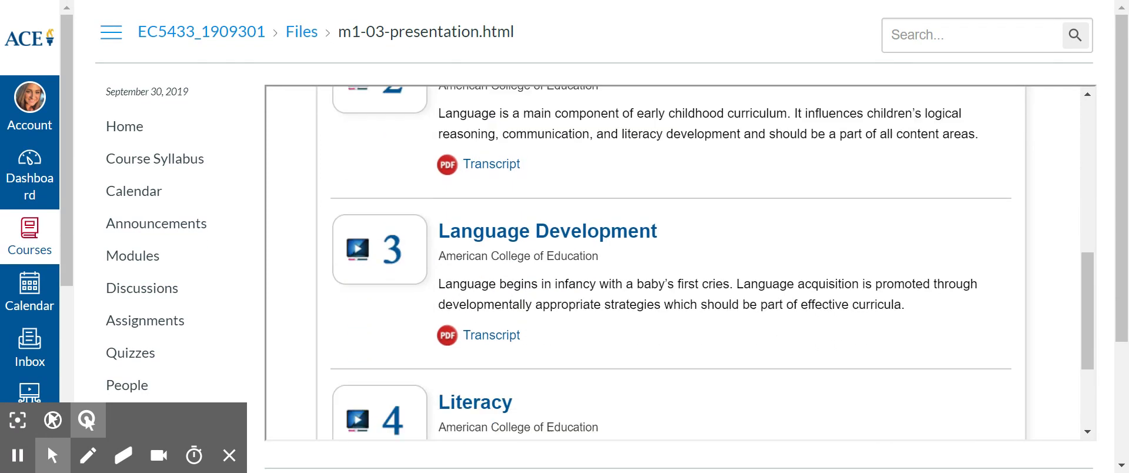
pyautogui.scroll(-2, 542, 438)
pyautogui.scroll(9, 542, 437)
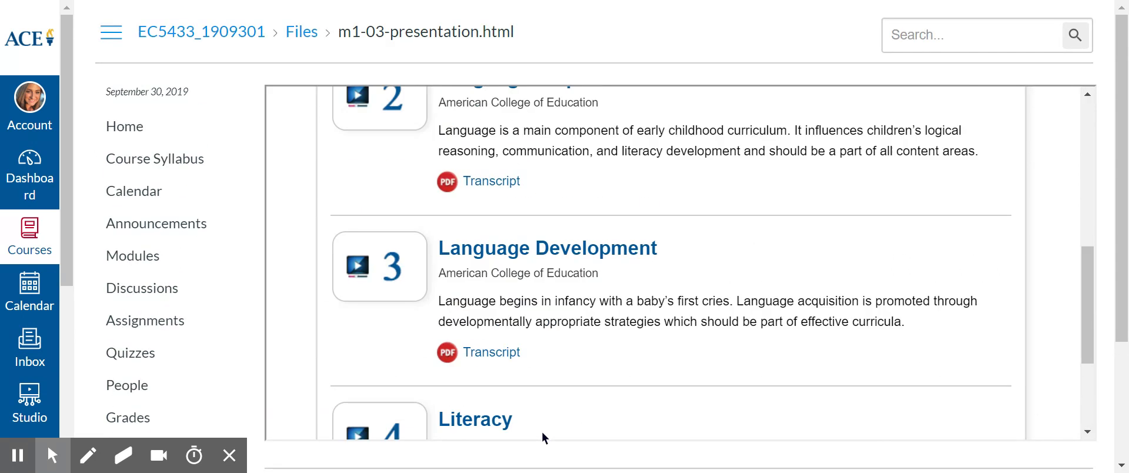
pyautogui.scroll(3, 542, 437)
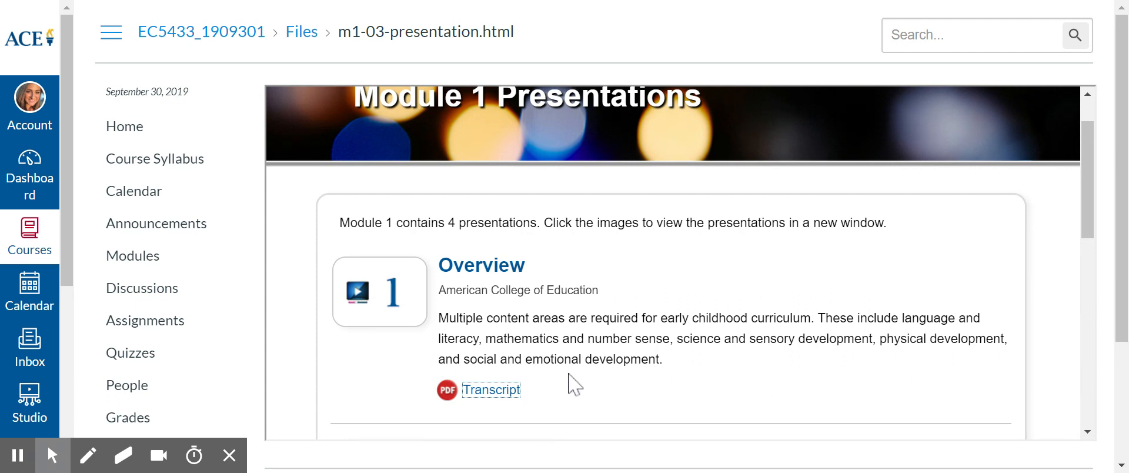
pyautogui.scroll(-8, 568, 382)
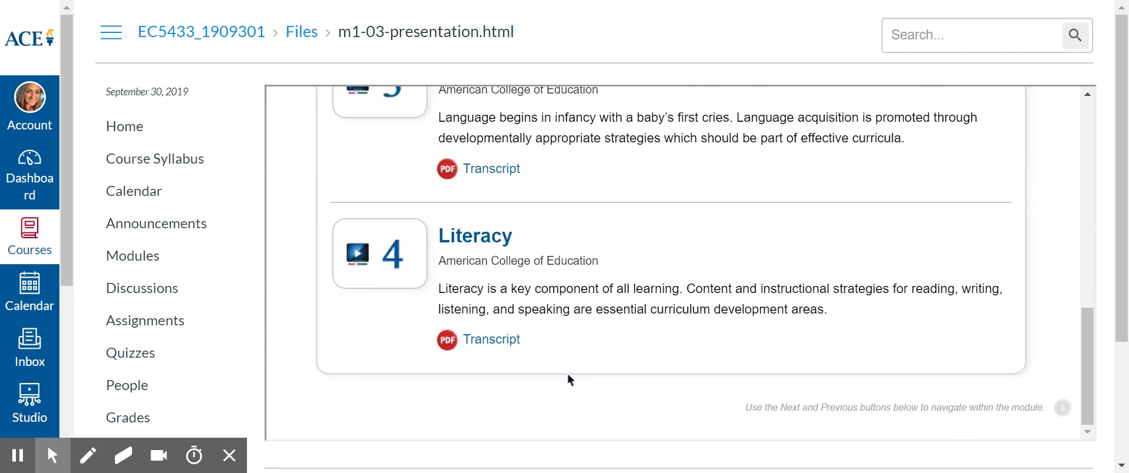
pyautogui.scroll(8, 570, 380)
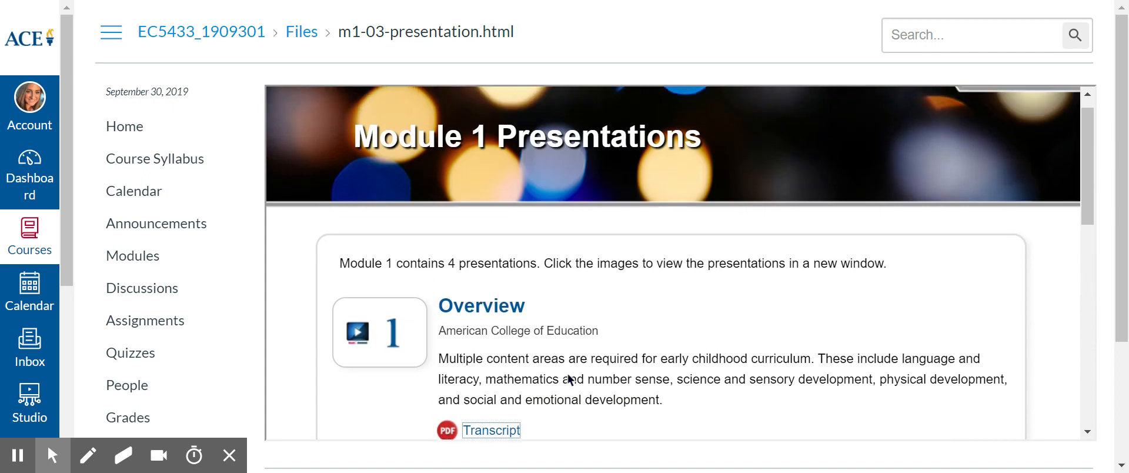
pyautogui.scroll(-1, 569, 380)
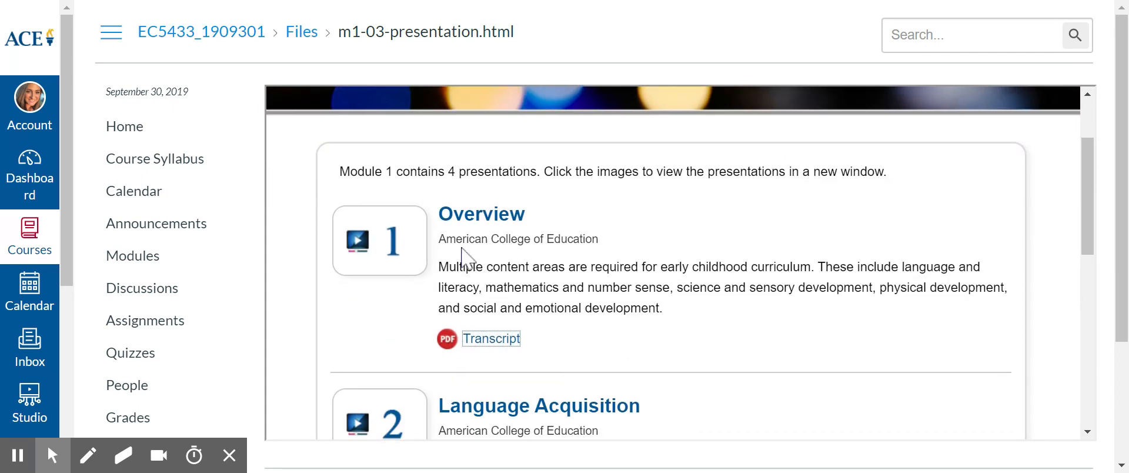
# - Open the Overview presentation, and look over the remaining presentations on the Module 1 page
pyautogui.click(378, 247)
pyautogui.click(378, 250)
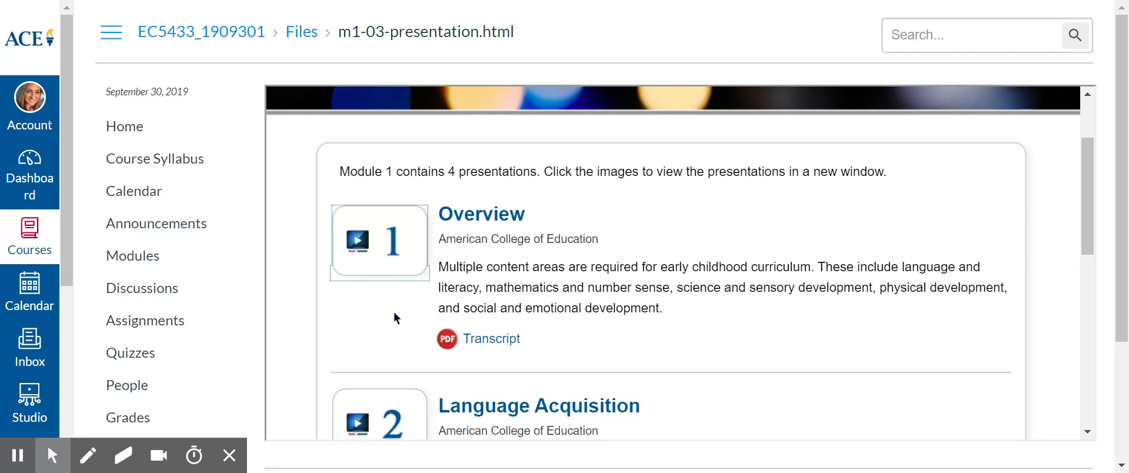
pyautogui.scroll(-8, 395, 318)
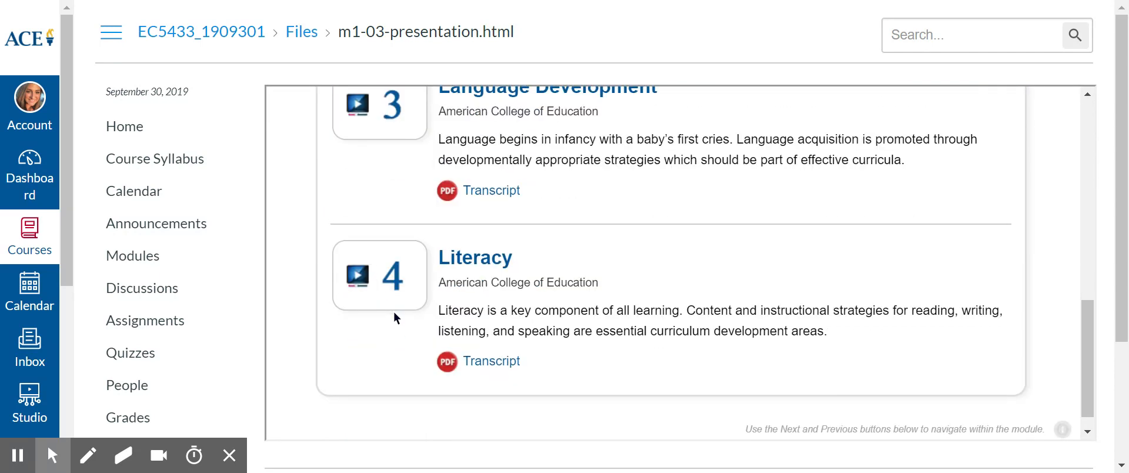
# - Review the course's quizzes and surveys with their due dates, and examine the Module 1 items in the course modules
pyautogui.click(137, 356)
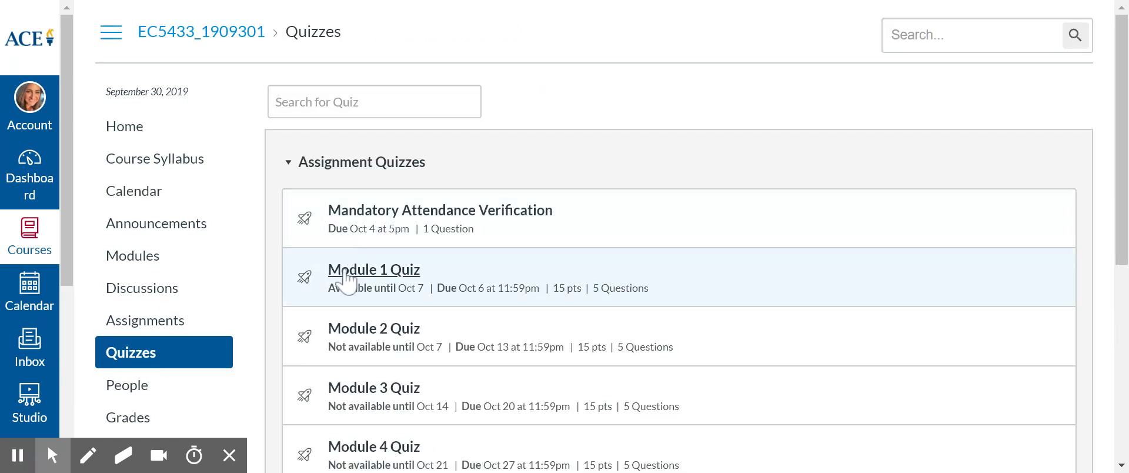
pyautogui.scroll(-3, 416, 435)
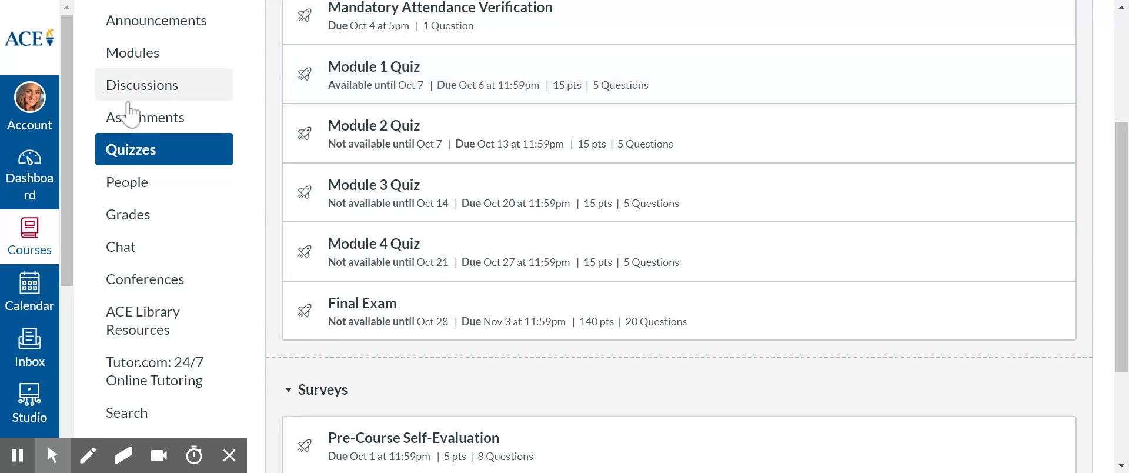
pyautogui.click(135, 54)
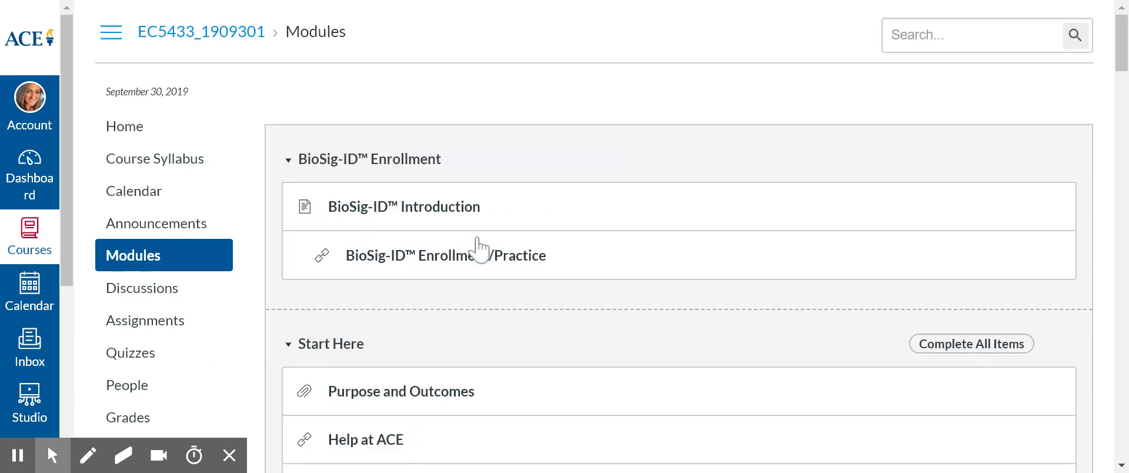
pyautogui.scroll(-10, 479, 247)
pyautogui.scroll(-3, 477, 247)
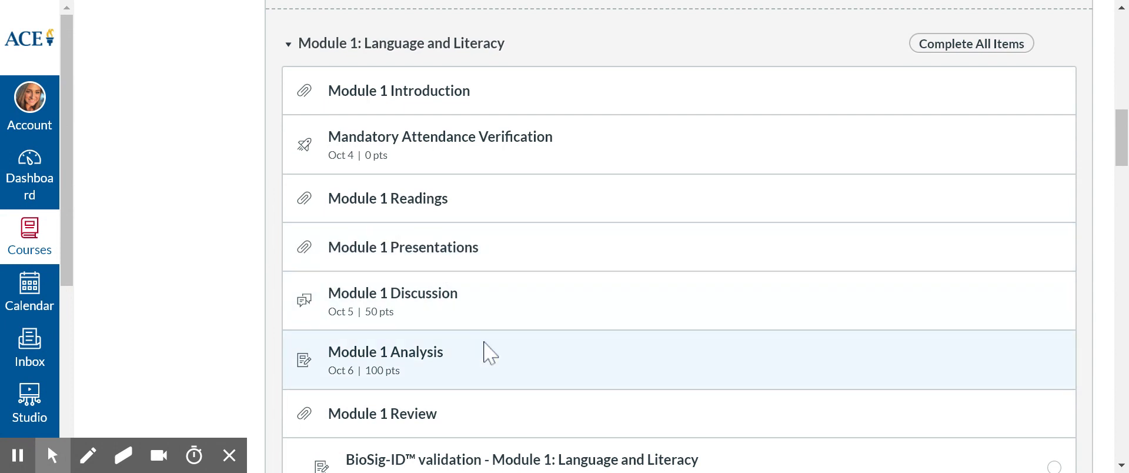
pyautogui.scroll(-2, 486, 351)
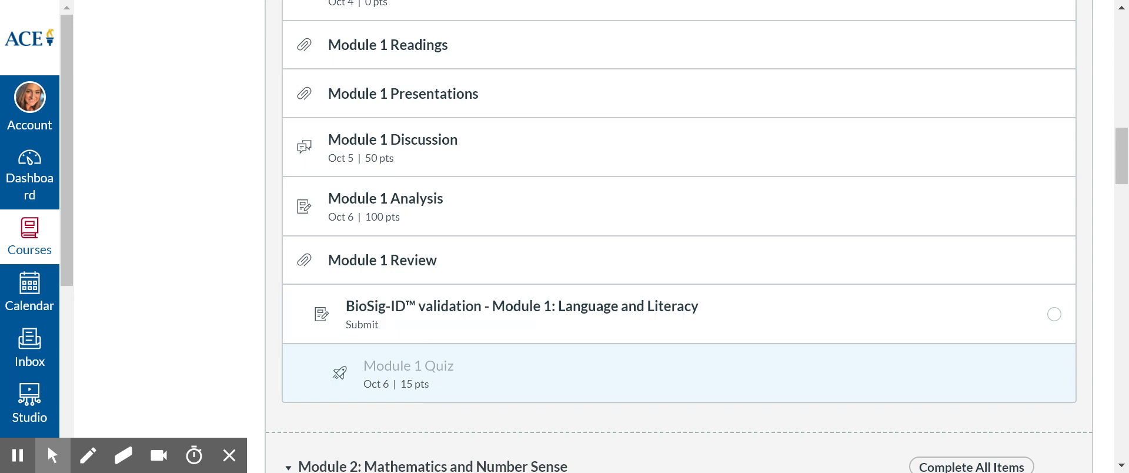
# - Open the Module 1 Discussion and read the Case Studies Analysis prompt, highlighting its instructions and the title of the required reading
pyautogui.click(402, 142)
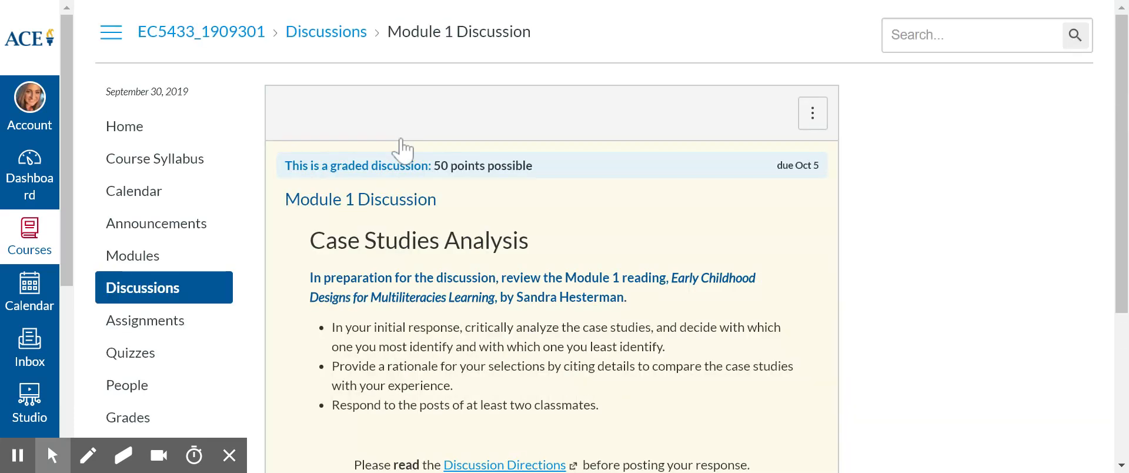
pyautogui.scroll(-1, 423, 164)
pyautogui.scroll(-1, 552, 235)
pyautogui.moveTo(310, 213); pyautogui.dragTo(639, 355)
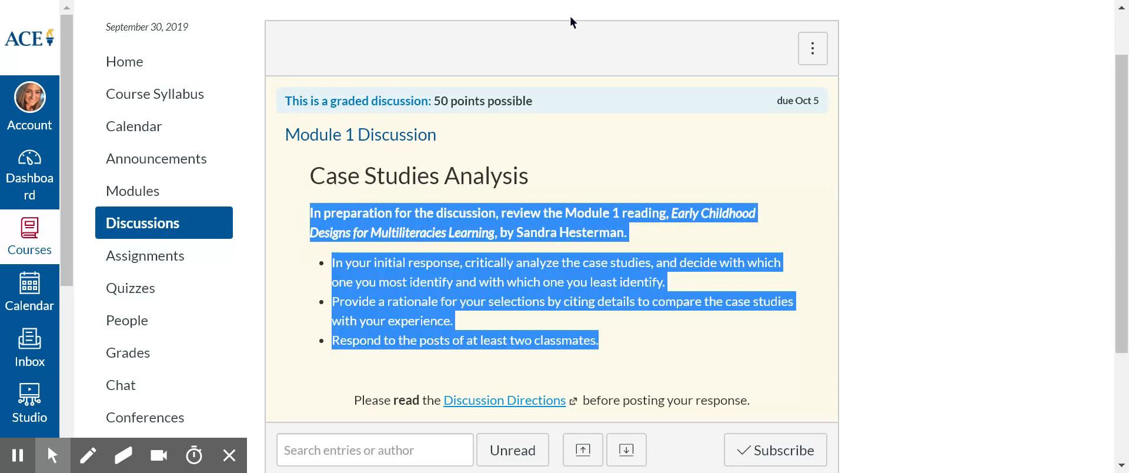
pyautogui.click(600, 333)
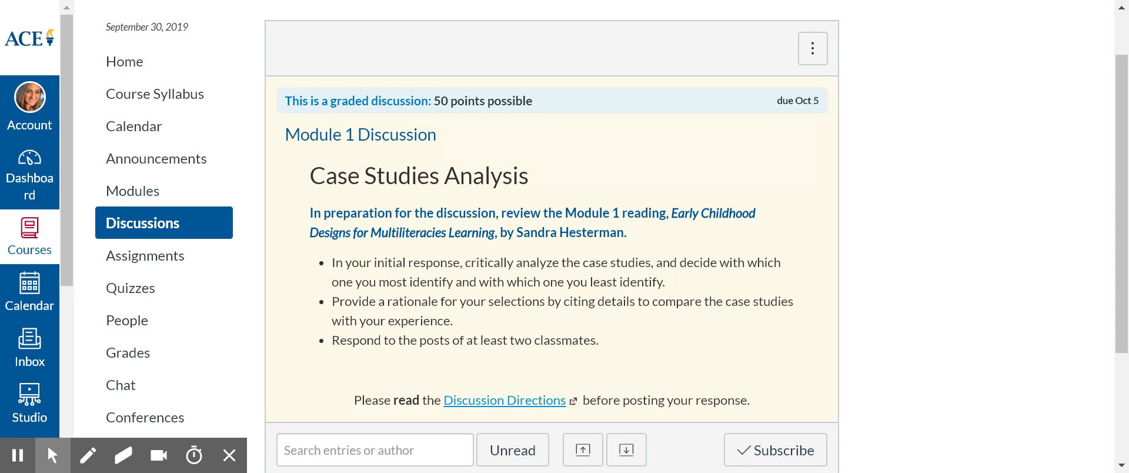
pyautogui.moveTo(671, 215); pyautogui.dragTo(500, 238)
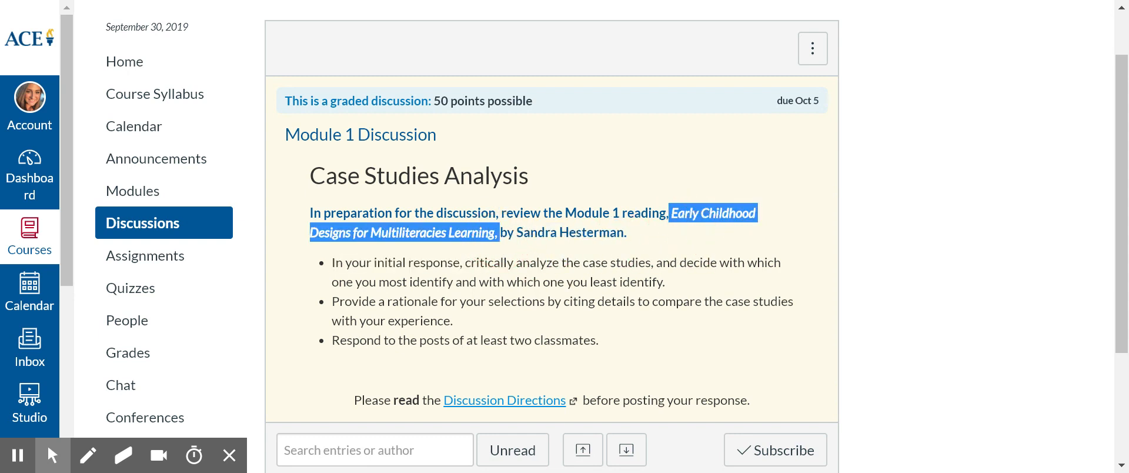
pyautogui.click(681, 216)
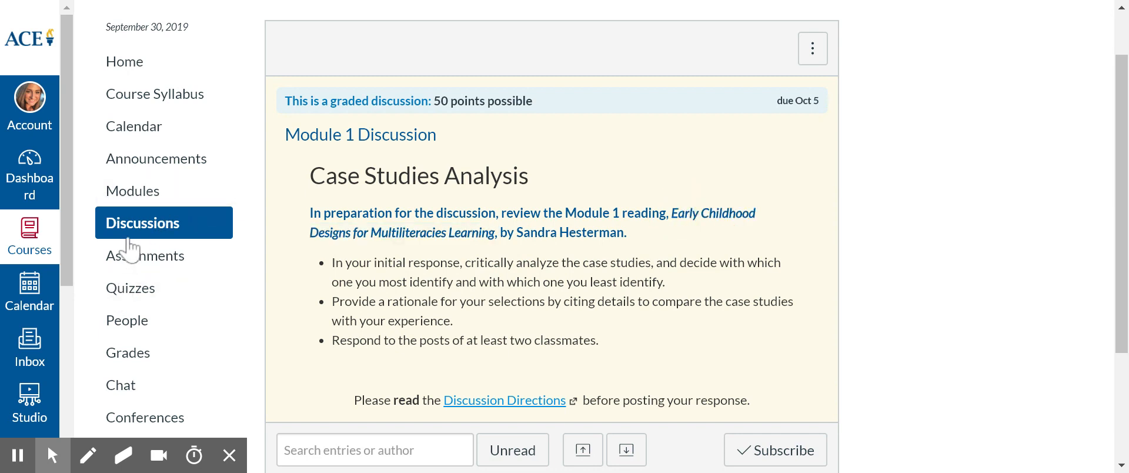
# - Open Module 1 Readings from the course modules and locate the web reading "Early Childhood Designs for Multiliteracies Learning", highlighting its title
pyautogui.click(117, 193)
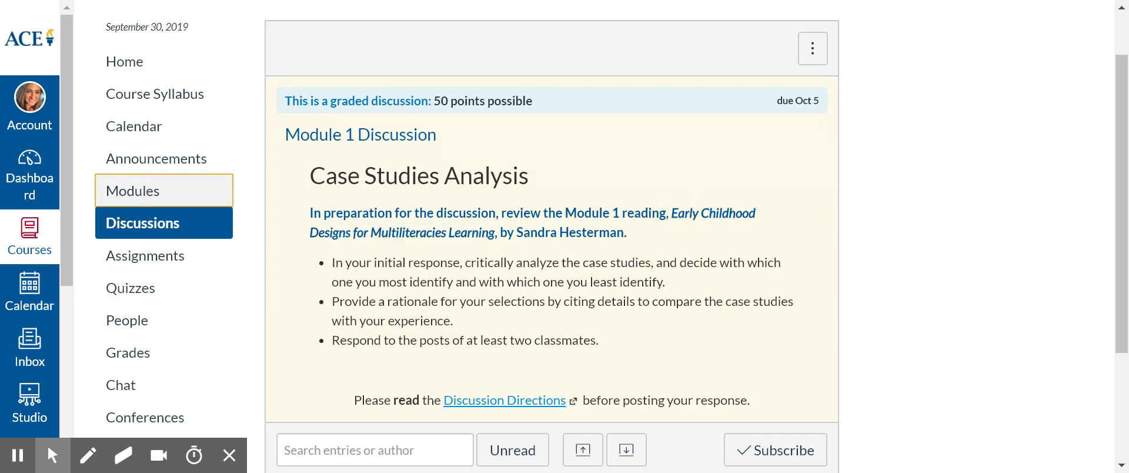
pyautogui.scroll(-6, 585, 166)
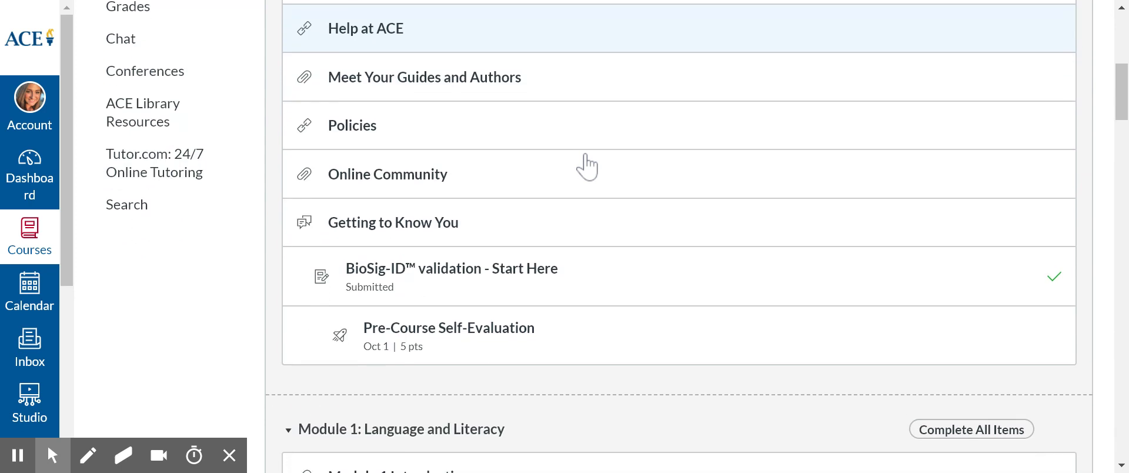
pyautogui.scroll(-5, 587, 167)
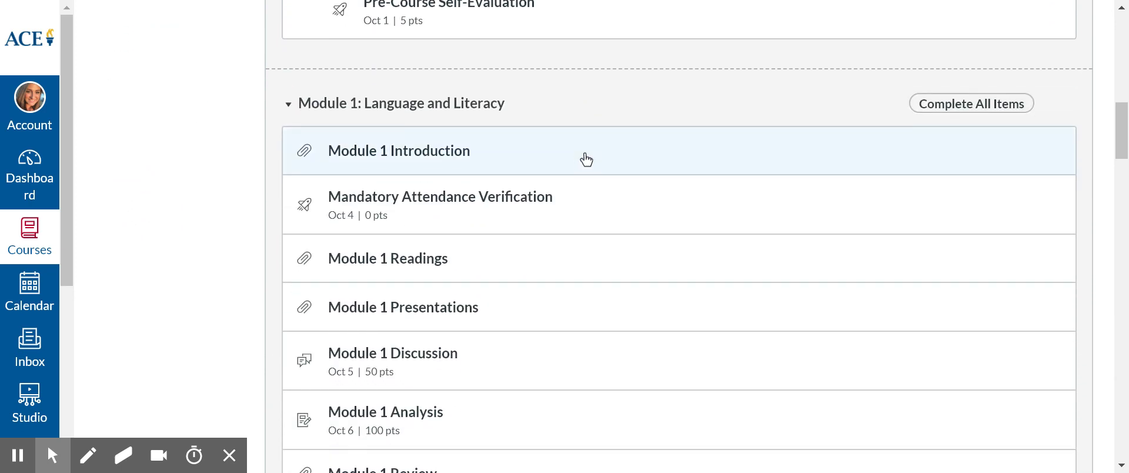
pyautogui.click(416, 277)
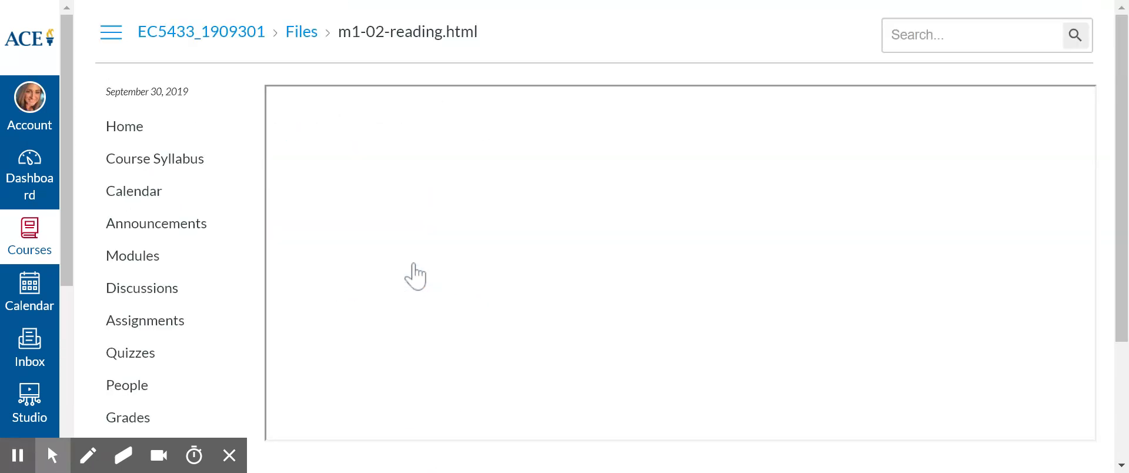
pyautogui.scroll(-1, 416, 276)
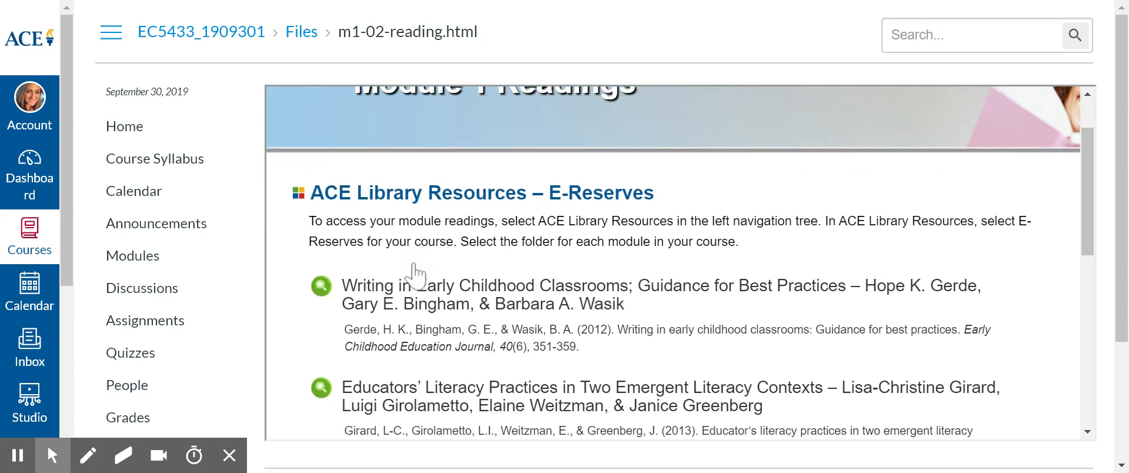
pyautogui.scroll(-3, 321, 215)
pyautogui.scroll(-1, 324, 284)
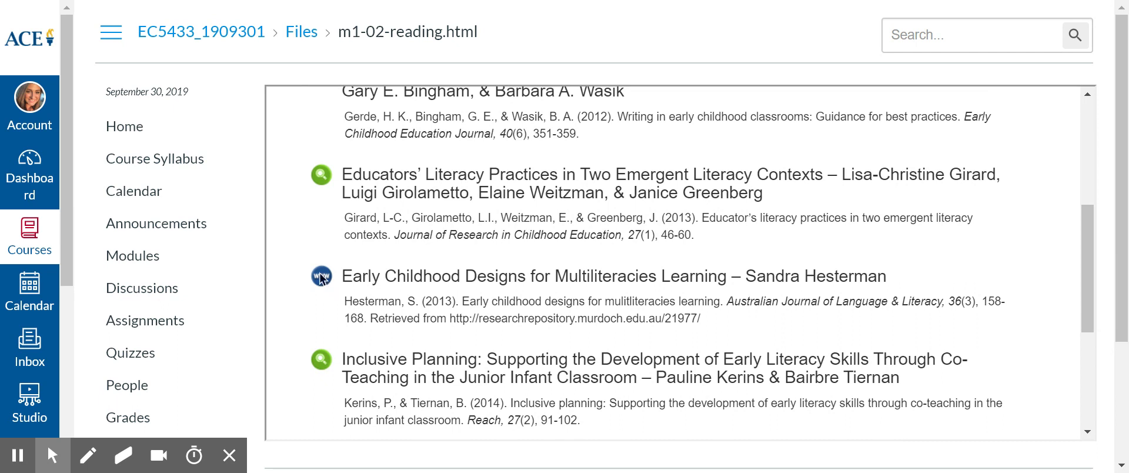
pyautogui.moveTo(342, 276); pyautogui.dragTo(970, 276)
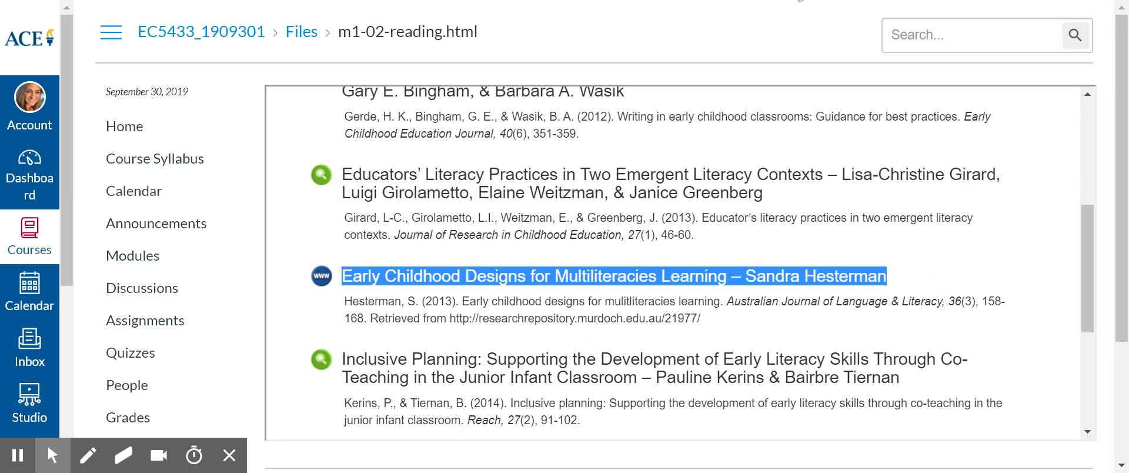
pyautogui.click(799, 0)
# - Open the Library Quick Links in the Canvas navigation, look over the ACE Library and librarian help options, and close them
pyautogui.scroll(-4, 26, 335)
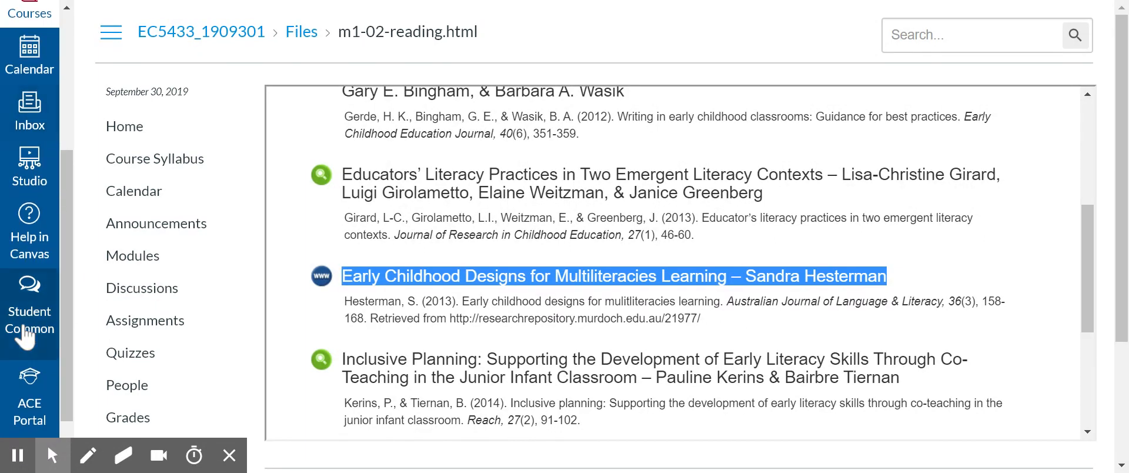
pyautogui.click(27, 401)
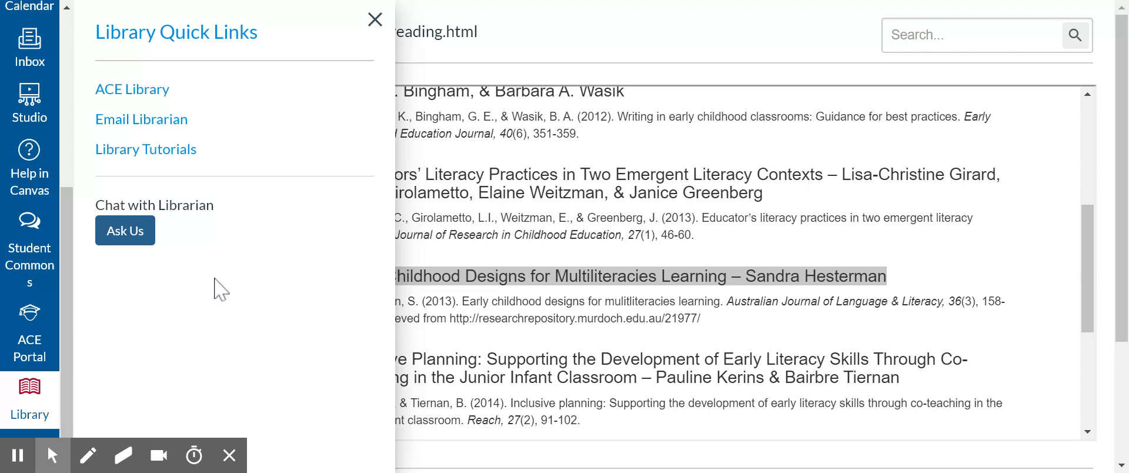
pyautogui.scroll(5, 27, 112)
pyautogui.click(375, 19)
# - Open the Module 1 Discussion from the course's discussions and start a reply to the Case Studies Analysis prompt
pyautogui.click(144, 289)
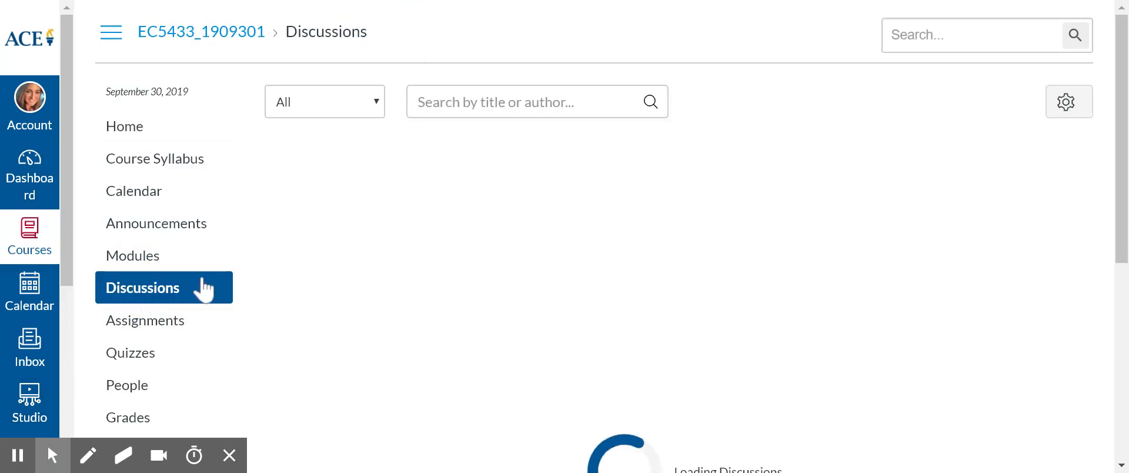
pyautogui.scroll(-3, 500, 357)
pyautogui.click(417, 270)
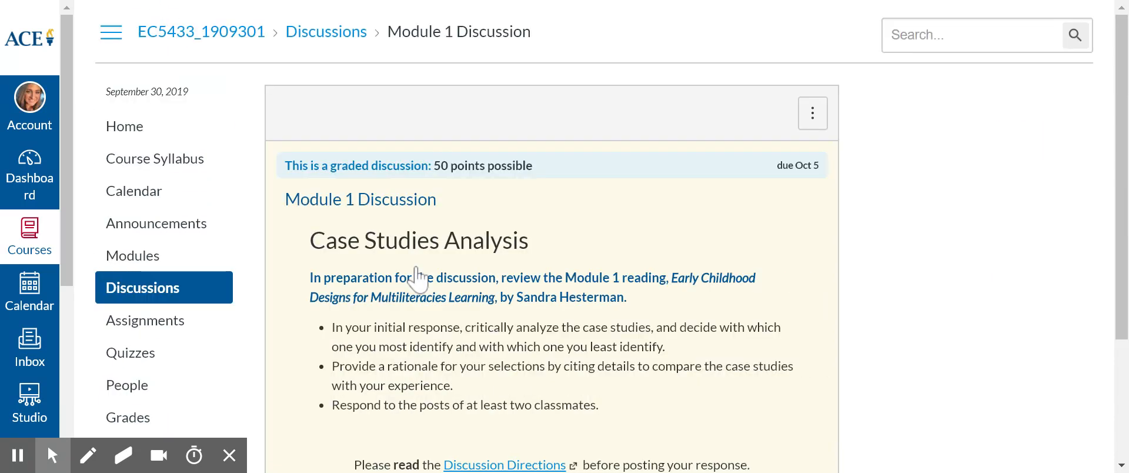
pyautogui.scroll(-3, 416, 276)
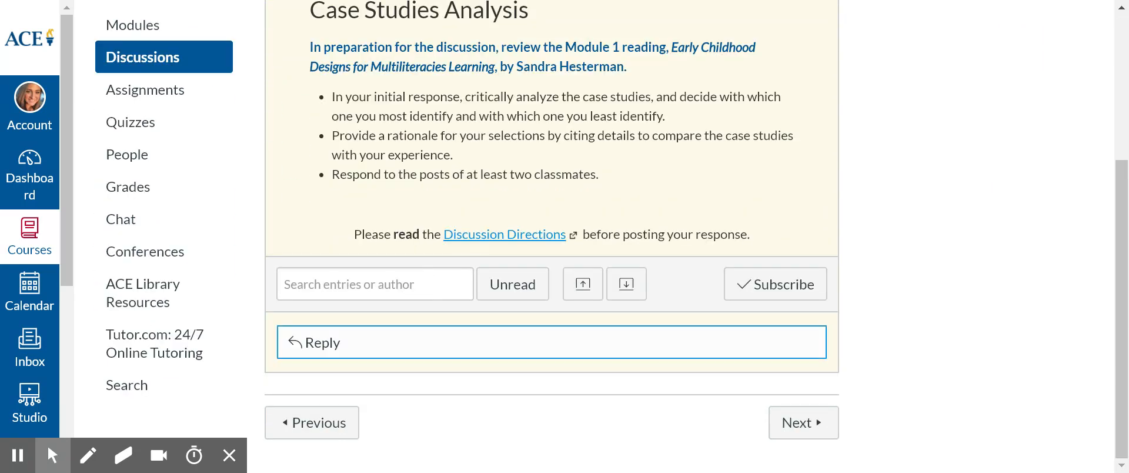
pyautogui.click(328, 345)
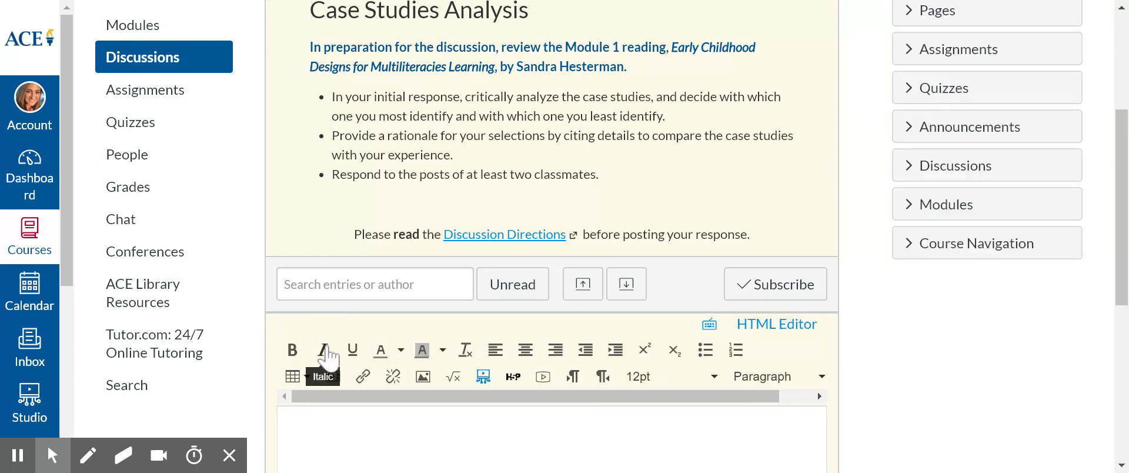
# - Examine the Module 1 Discussion reply editor, including its formatting tools and attachment and posting options, alongside the discussion prompt
pyautogui.scroll(-5, 552, 264)
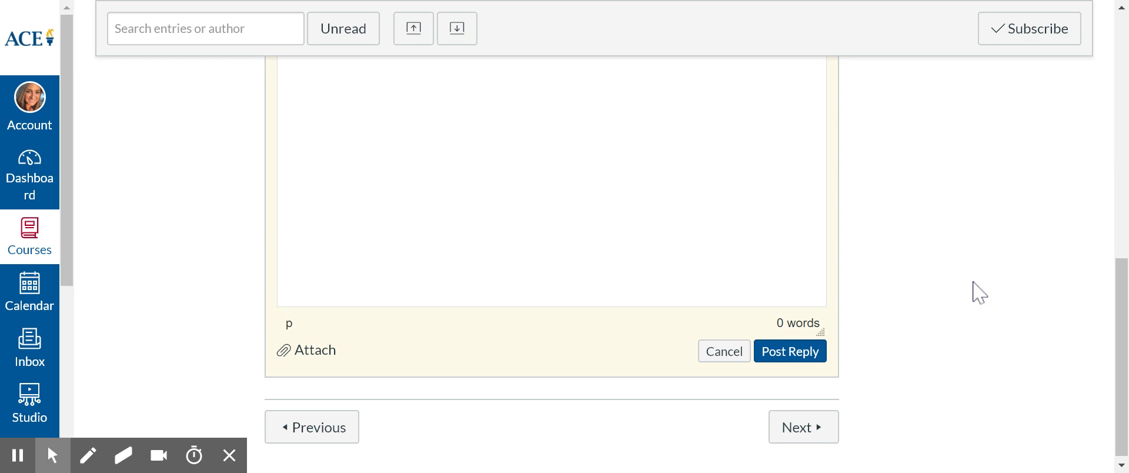
pyautogui.scroll(6, 958, 370)
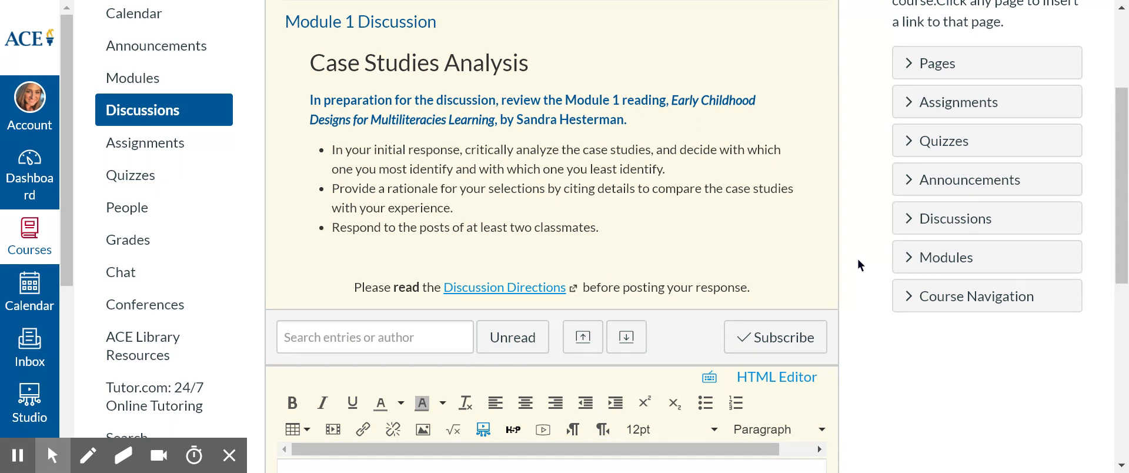
pyautogui.scroll(-6, 404, 423)
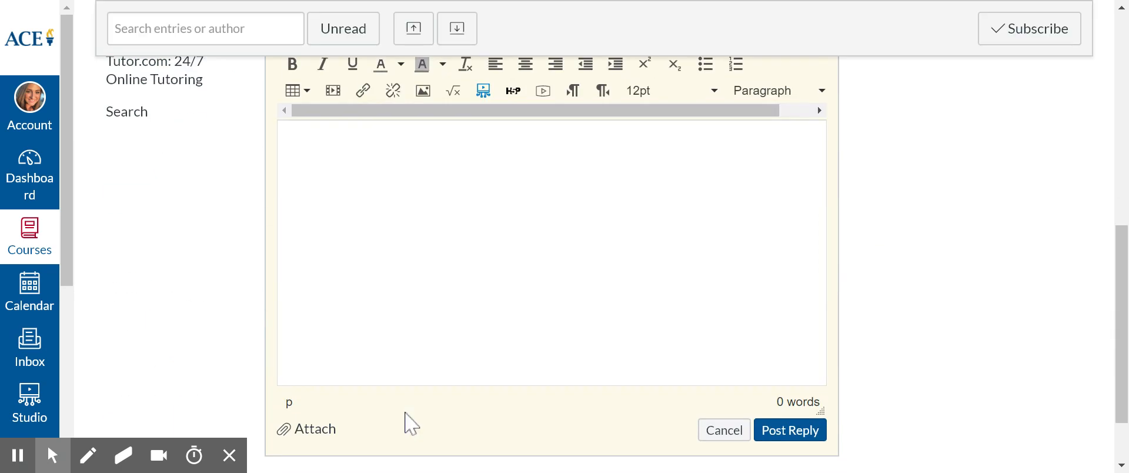
pyautogui.scroll(5, 575, 335)
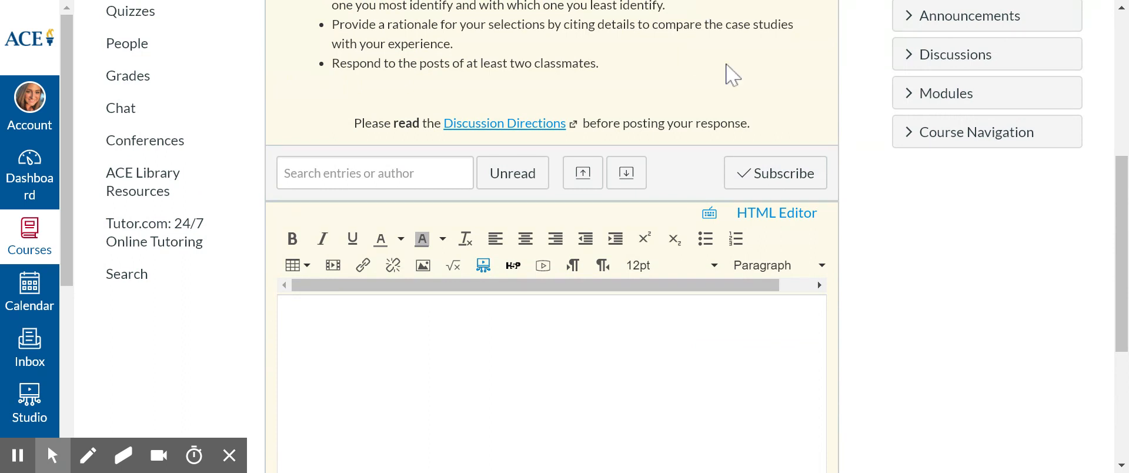
pyautogui.scroll(5, 739, 96)
pyautogui.scroll(1, 739, 96)
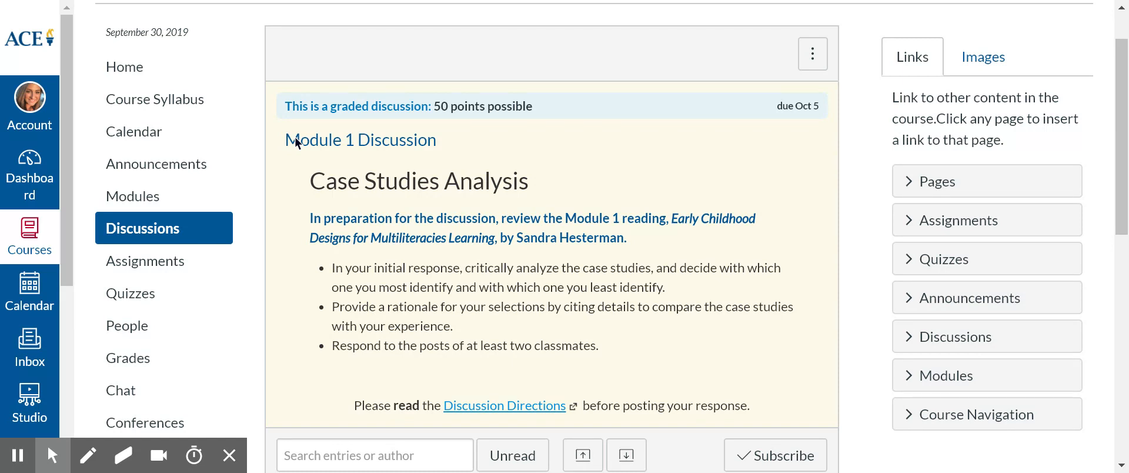
# - Highlight the Case Studies Analysis heading and its instructions in the Module 1 Discussion, and clear the selection
pyautogui.click(314, 183)
pyautogui.moveTo(314, 183); pyautogui.dragTo(567, 345)
pyautogui.click(672, 384)
# - Open Module 1 Analysis from the course's assignments and open its PDF assignment directions
pyautogui.click(173, 271)
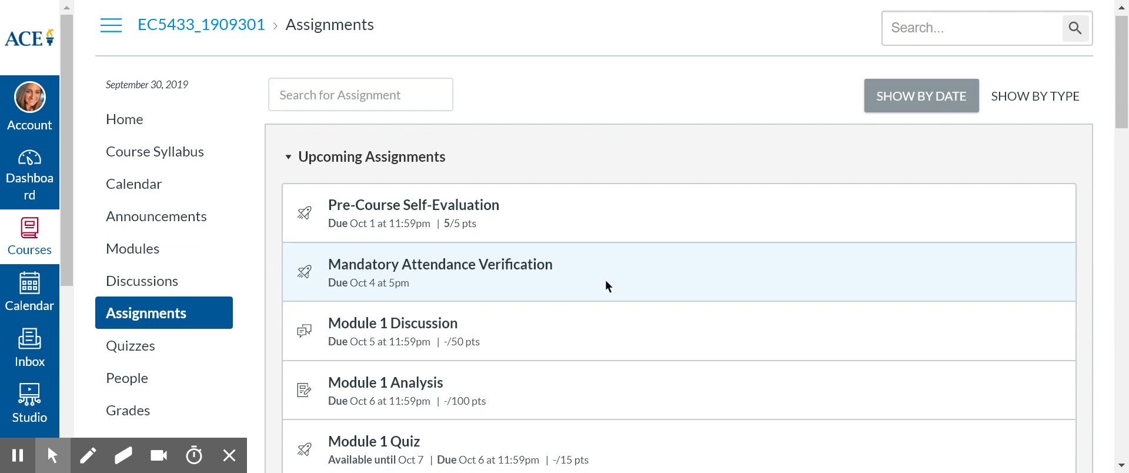
pyautogui.scroll(-1, 608, 287)
pyautogui.scroll(-1, 609, 286)
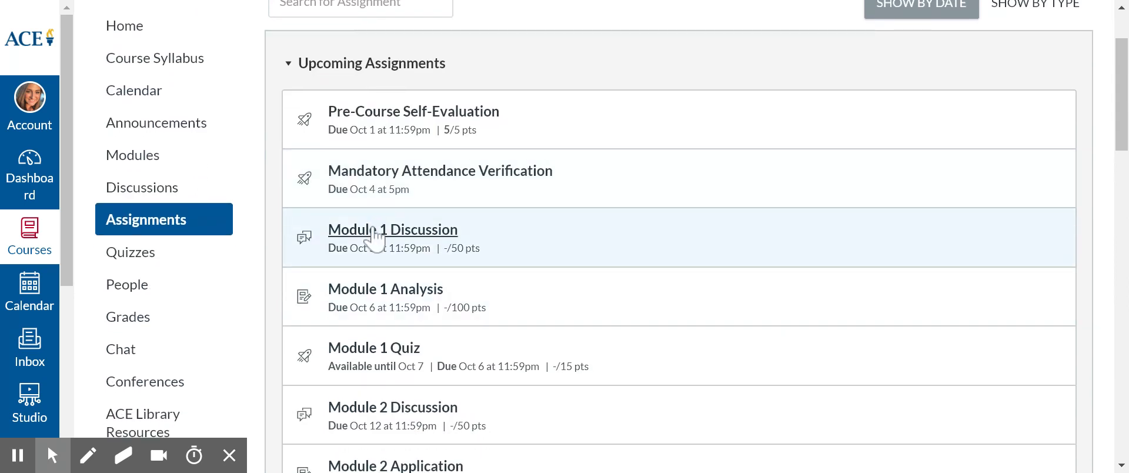
pyautogui.click(394, 297)
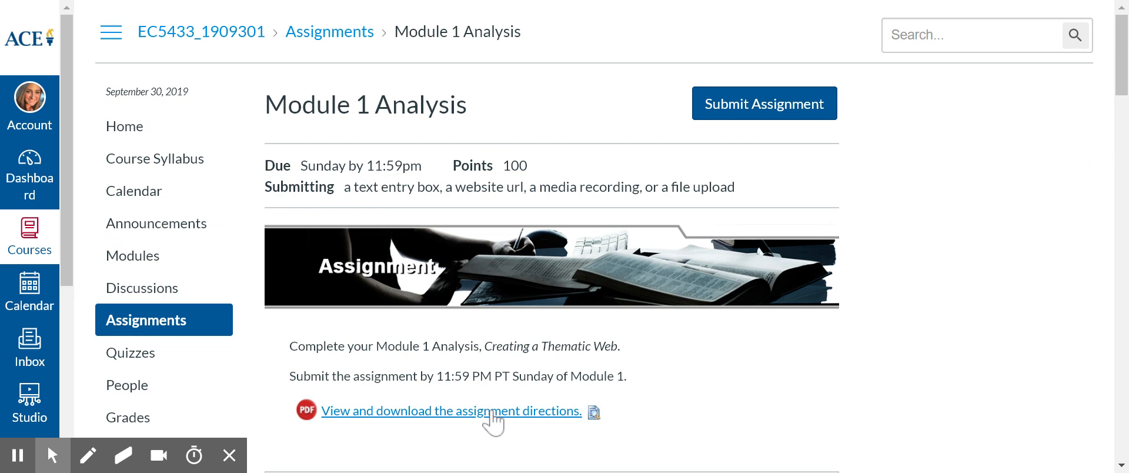
pyautogui.click(492, 411)
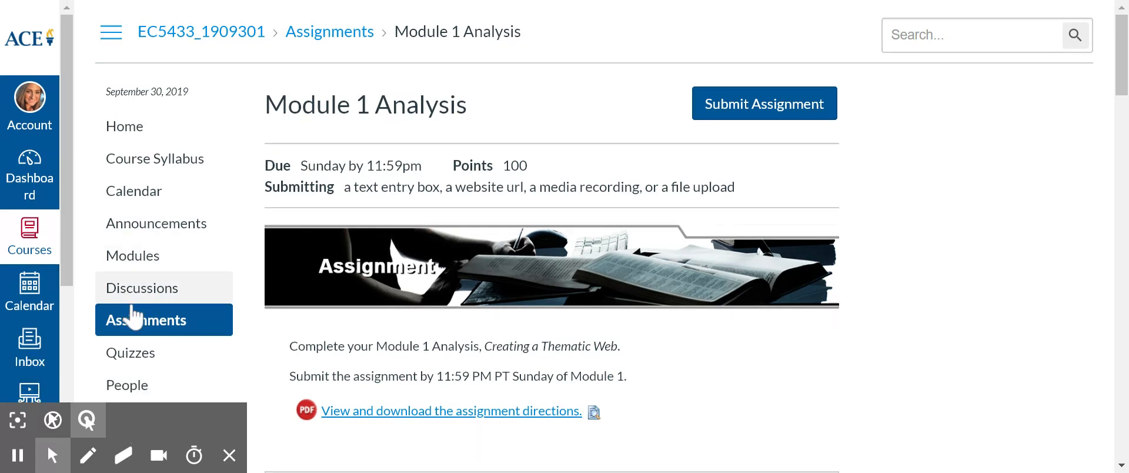
# - Open Module 1 Readings from the course modules and look through the listed E-Reserves and web readings
pyautogui.click(93, 259)
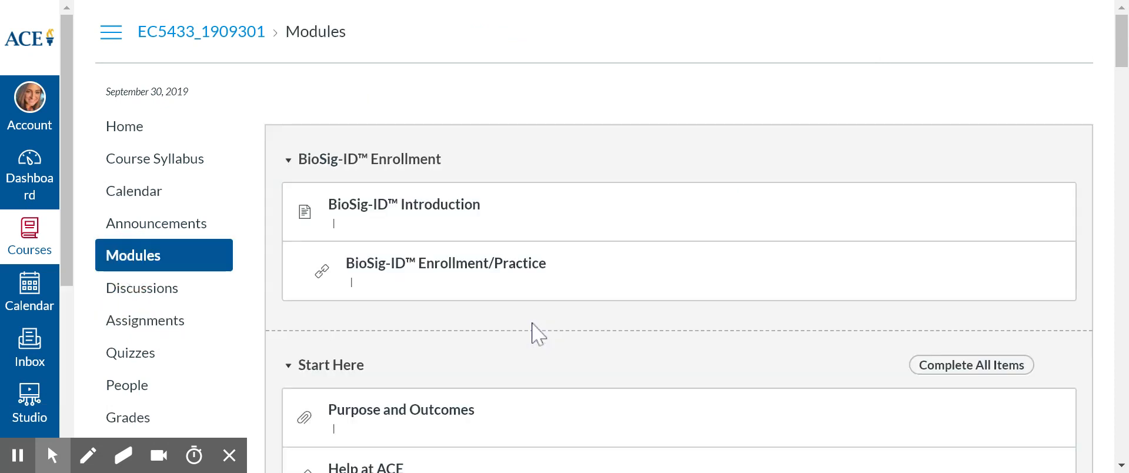
pyautogui.scroll(-5, 532, 332)
pyautogui.scroll(-6, 533, 332)
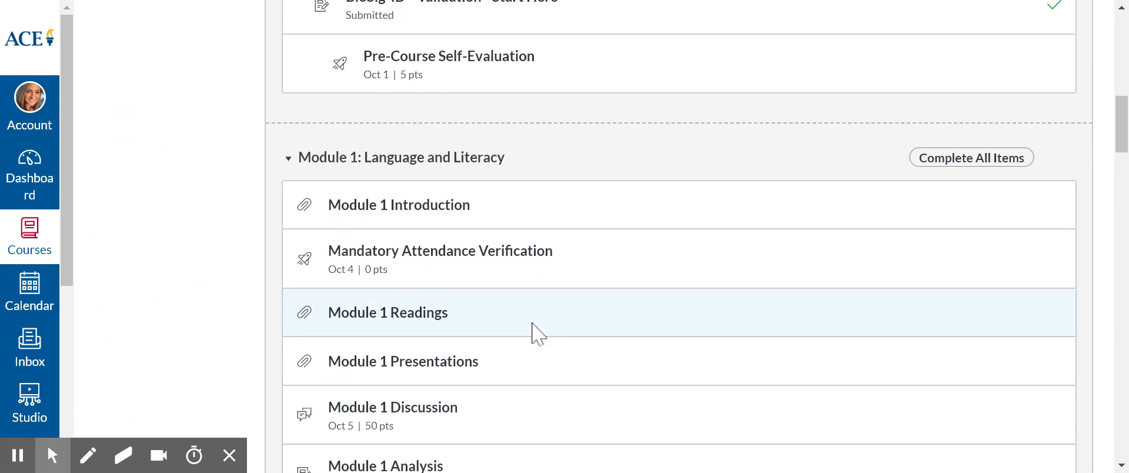
pyautogui.click(421, 314)
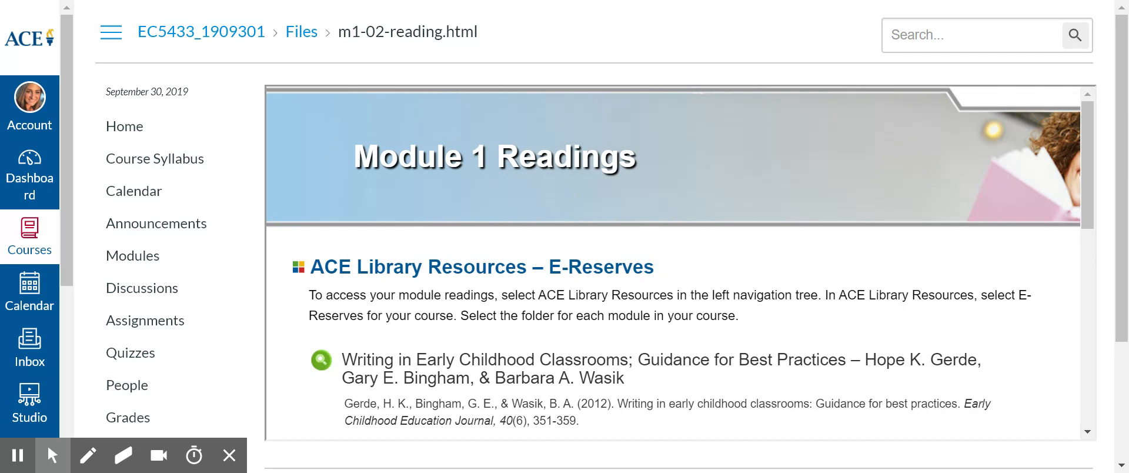
pyautogui.scroll(-3, 673, 259)
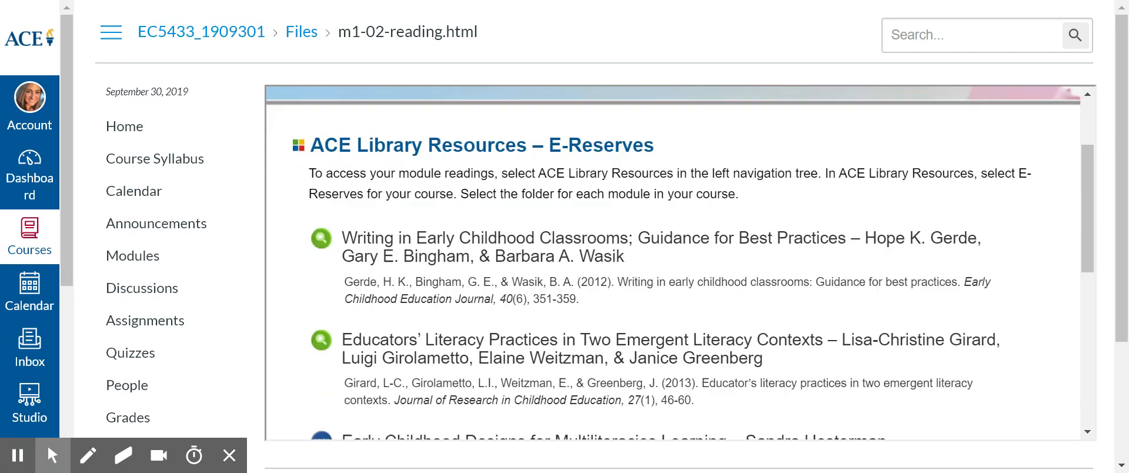
pyautogui.scroll(-2, 673, 259)
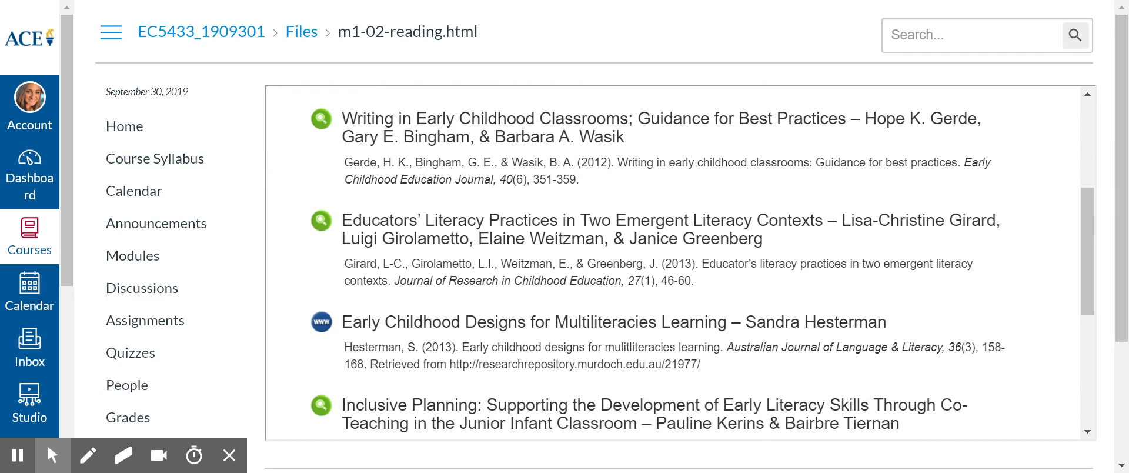
pyautogui.scroll(-4, 674, 259)
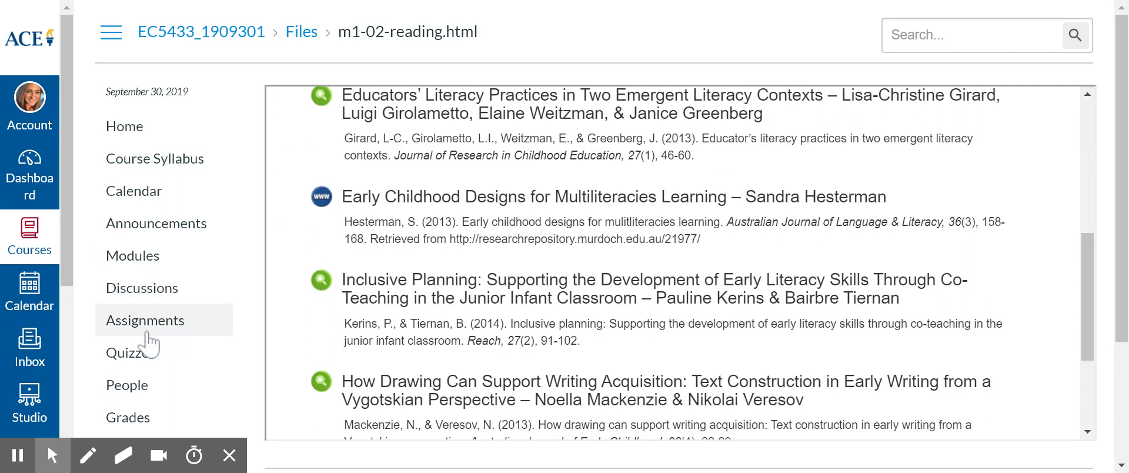
# - Return to Module 1 Analysis in the course's assignments and start a submission to view the file upload options
pyautogui.click(143, 330)
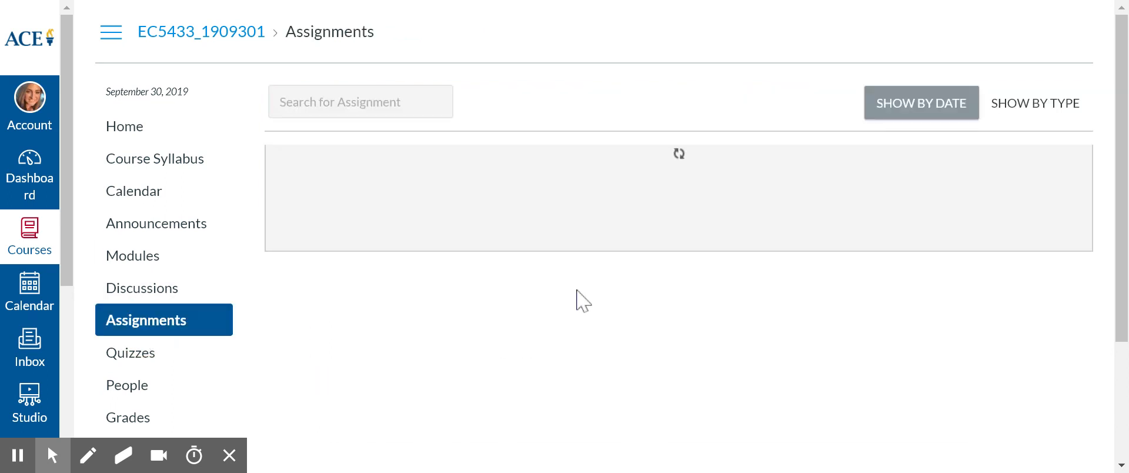
pyautogui.scroll(-3, 577, 291)
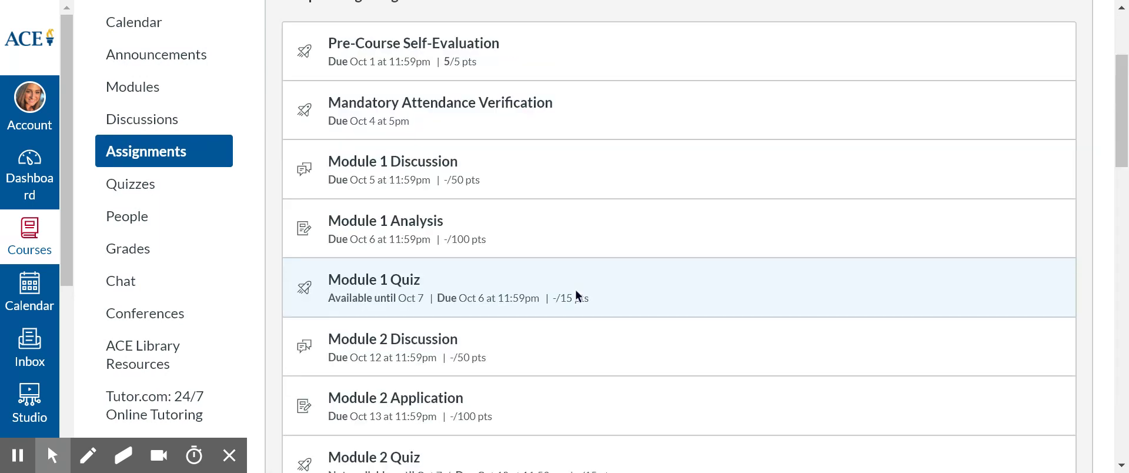
pyautogui.click(405, 222)
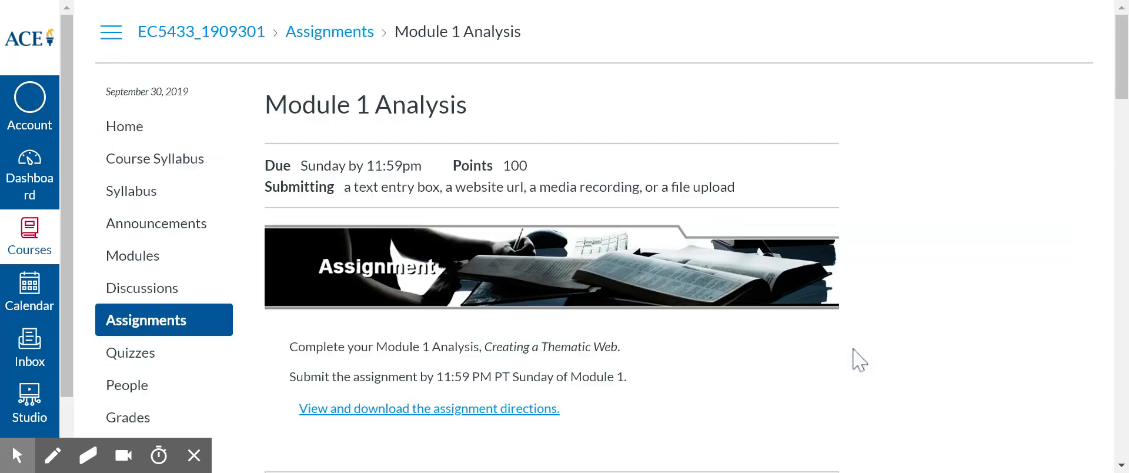
pyautogui.click(804, 107)
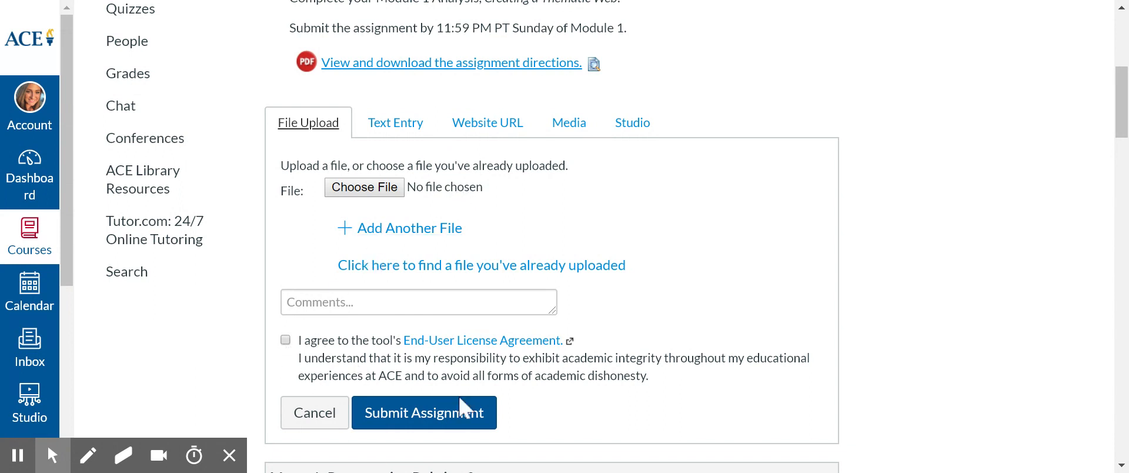
# - Open the course grades and review the due dates, scores and possible points of the listed assignments
pyautogui.click(140, 69)
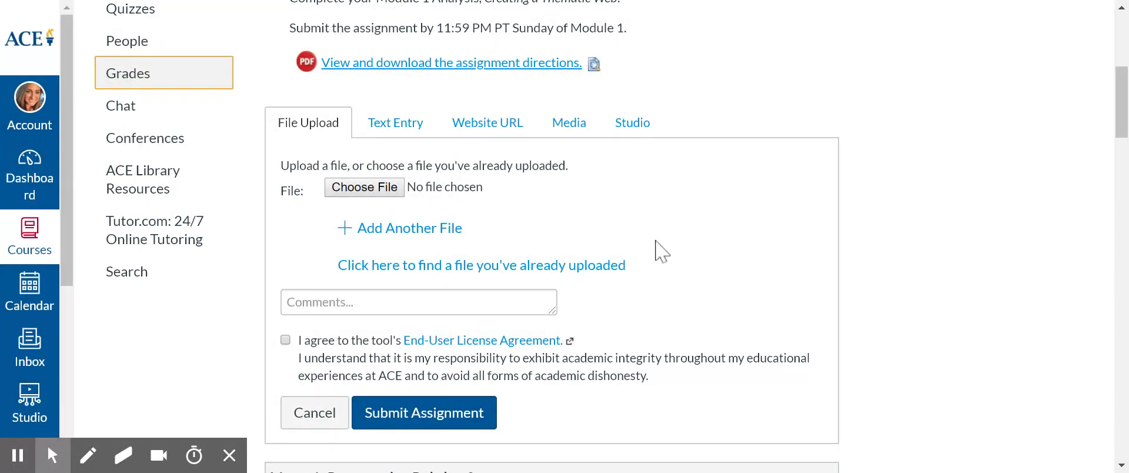
pyautogui.scroll(-3, 656, 241)
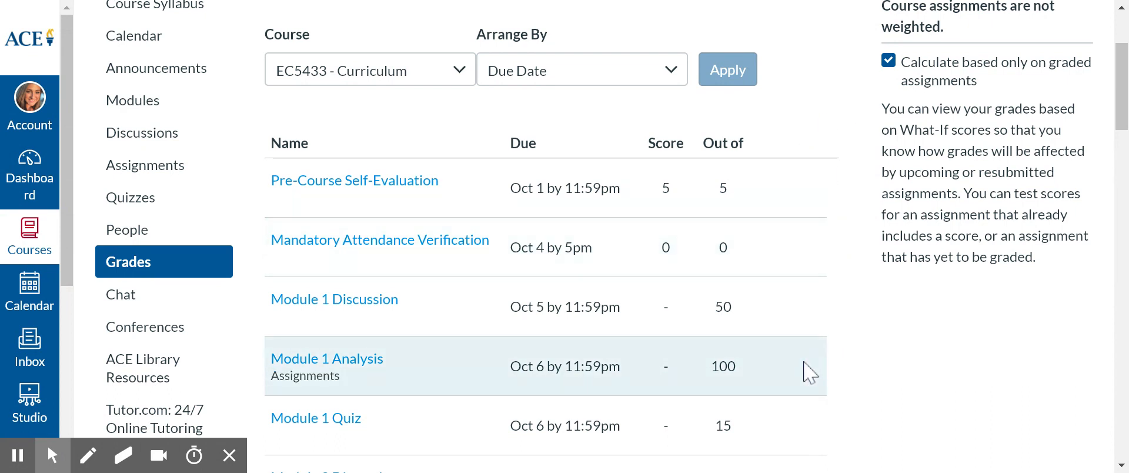
pyautogui.scroll(-1, 805, 370)
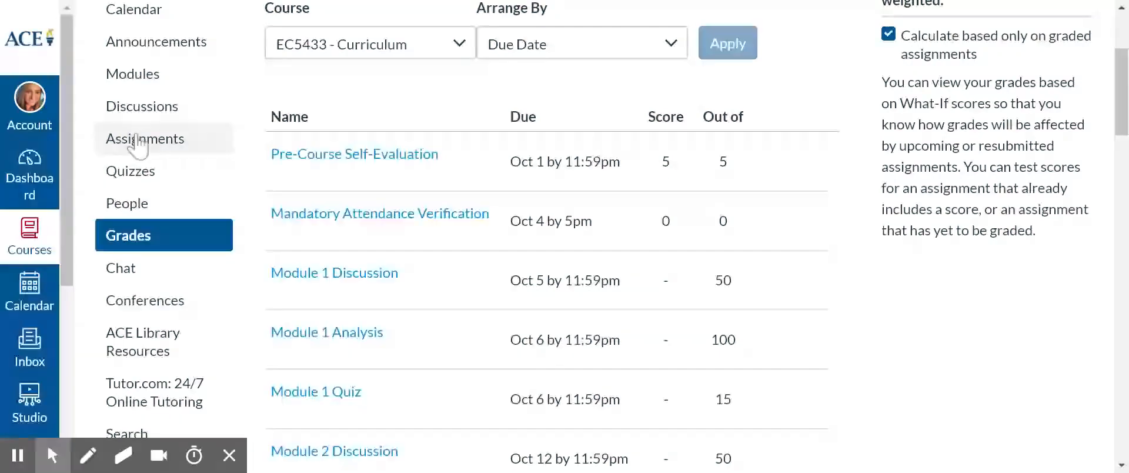
# - Open the course modules and review the Module 1: Language and Literacy items through to the Module 1 Quiz
pyautogui.click(120, 80)
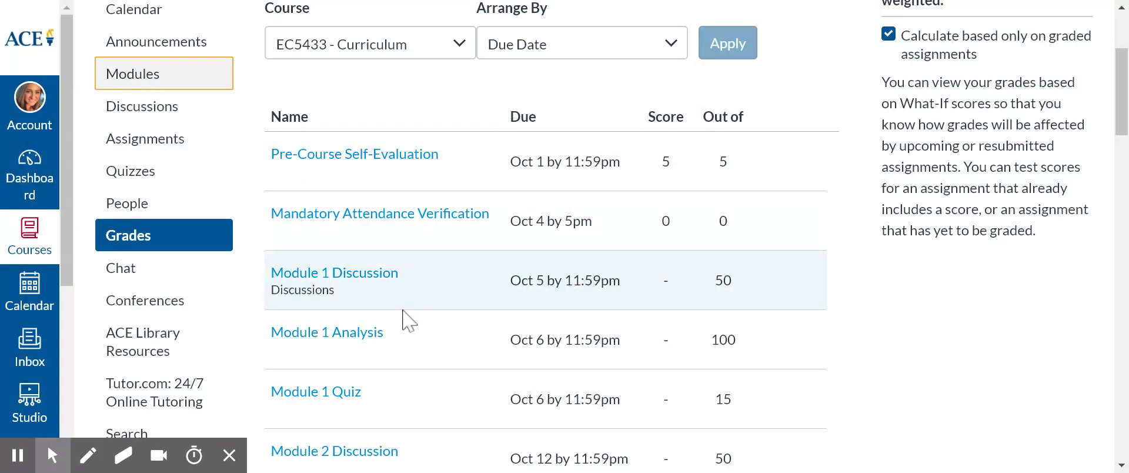
pyautogui.scroll(-6, 404, 320)
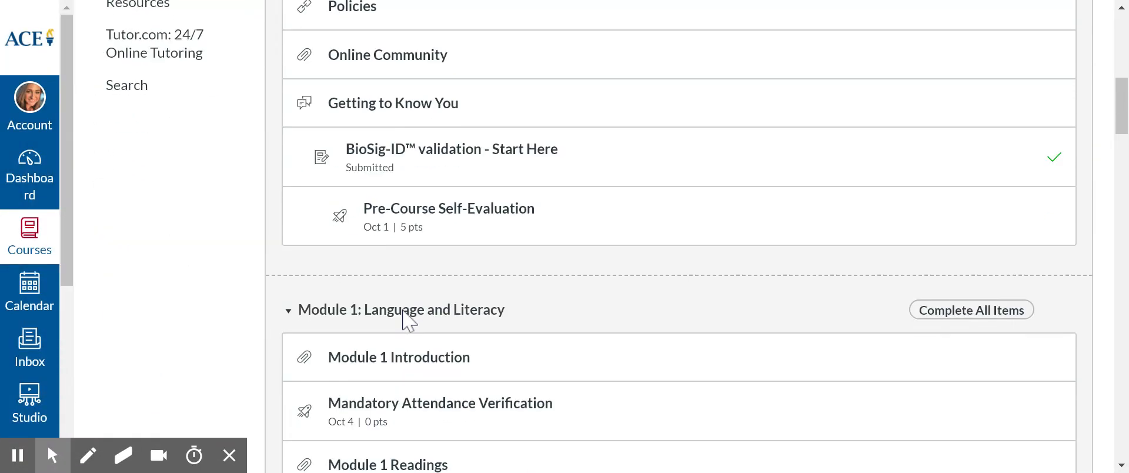
pyautogui.scroll(-2, 403, 318)
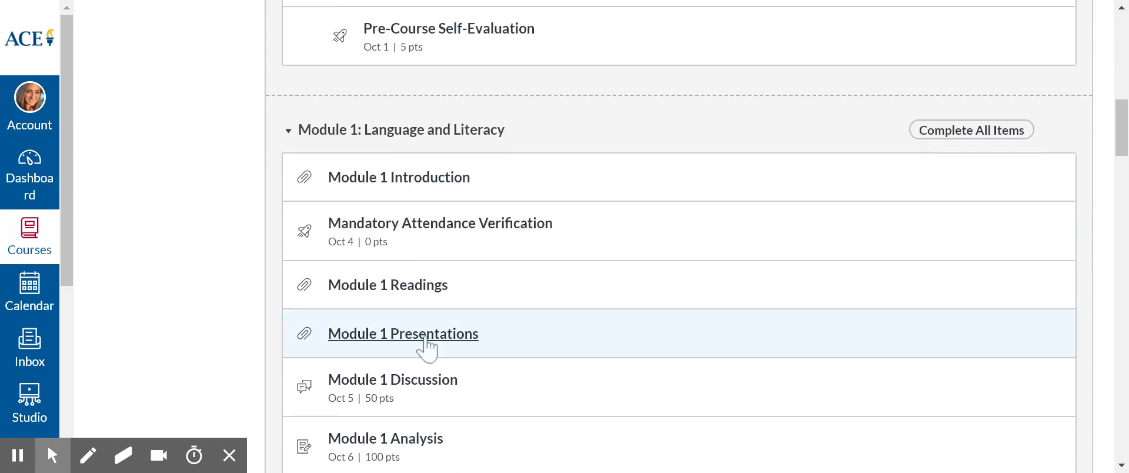
pyautogui.scroll(-3, 393, 345)
pyautogui.scroll(-2, 471, 363)
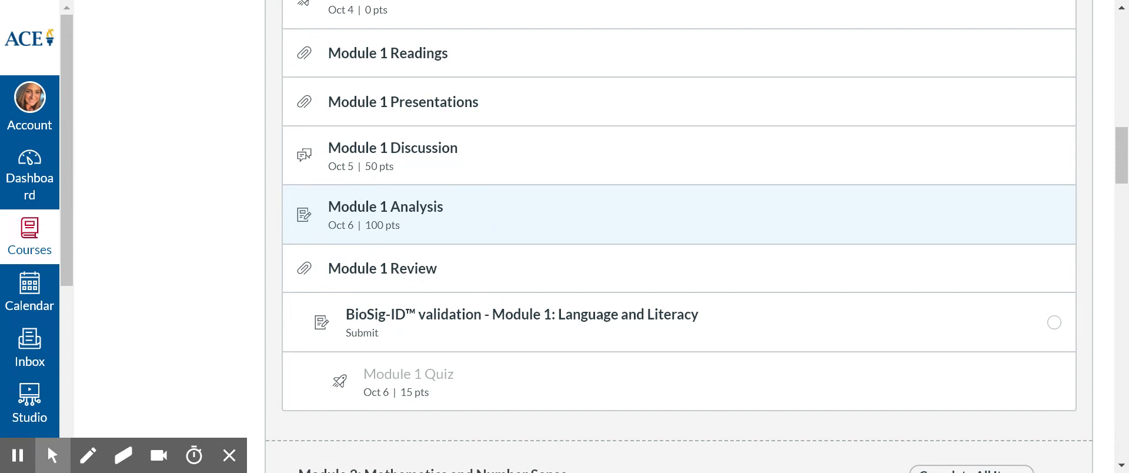
# - Look through the remaining modules as far as the Final Exam and Post-Course Self-Evaluation, and return to the Start Here items
pyautogui.scroll(-15, 458, 202)
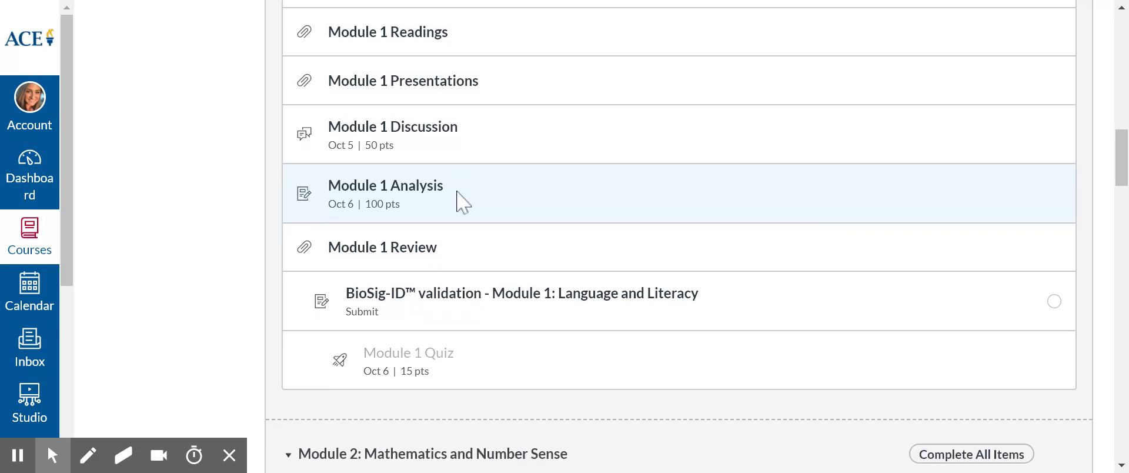
pyautogui.scroll(-15, 459, 201)
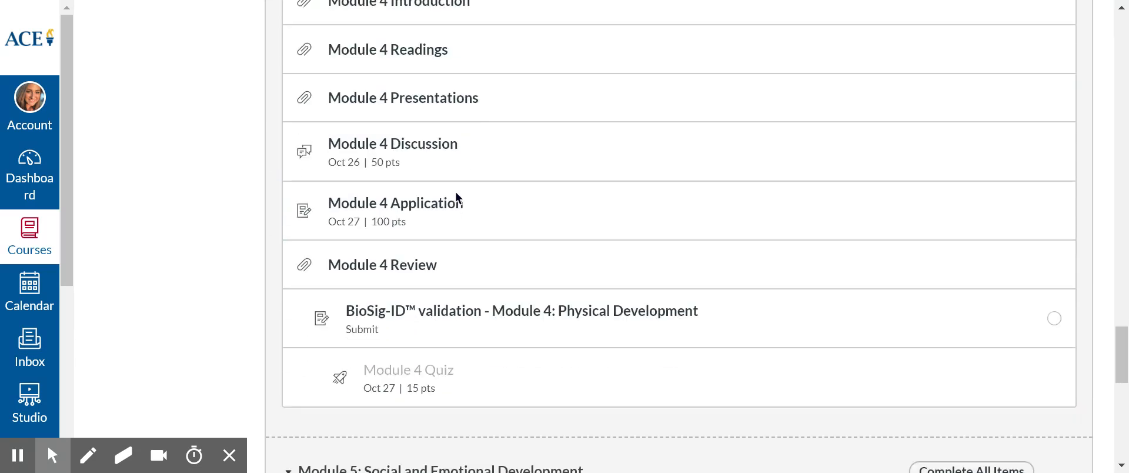
pyautogui.scroll(1, 457, 197)
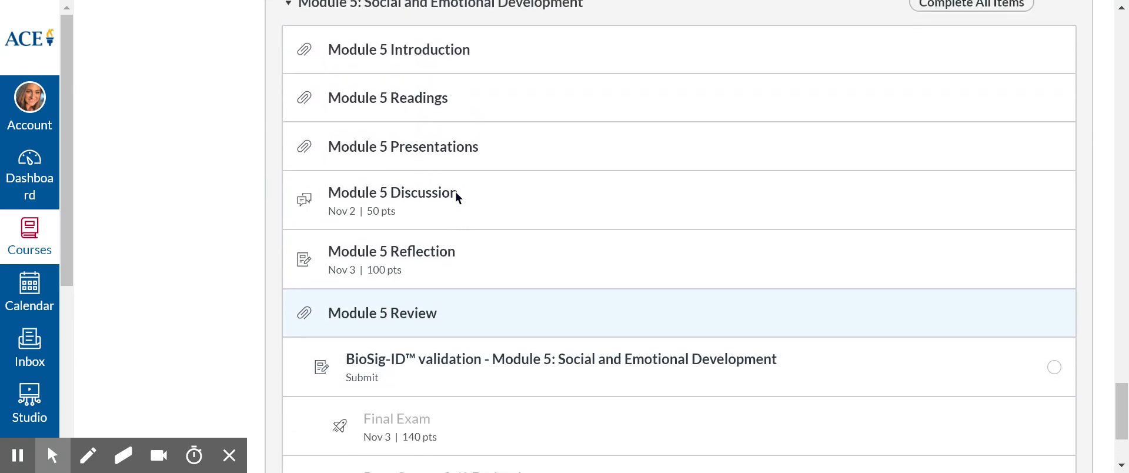
pyautogui.scroll(-3, 457, 194)
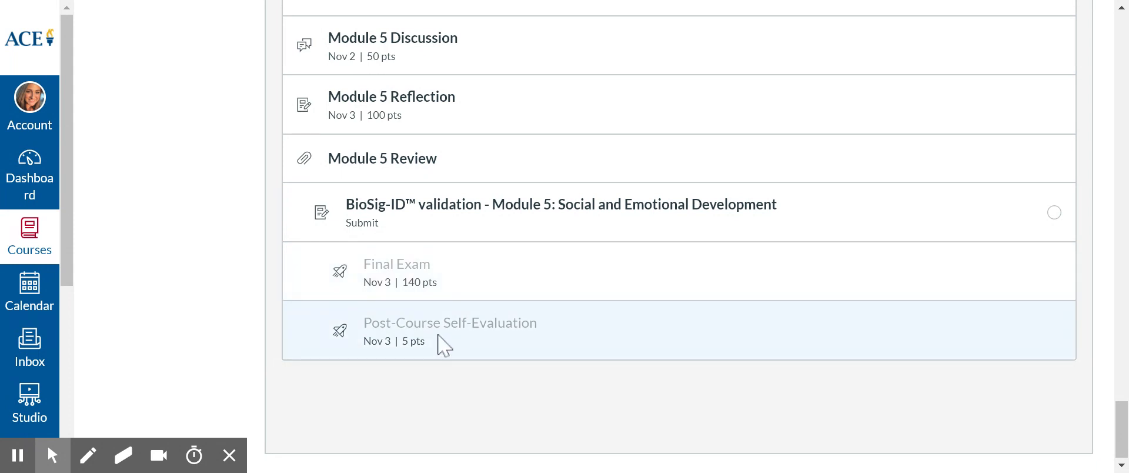
pyautogui.scroll(5, 440, 341)
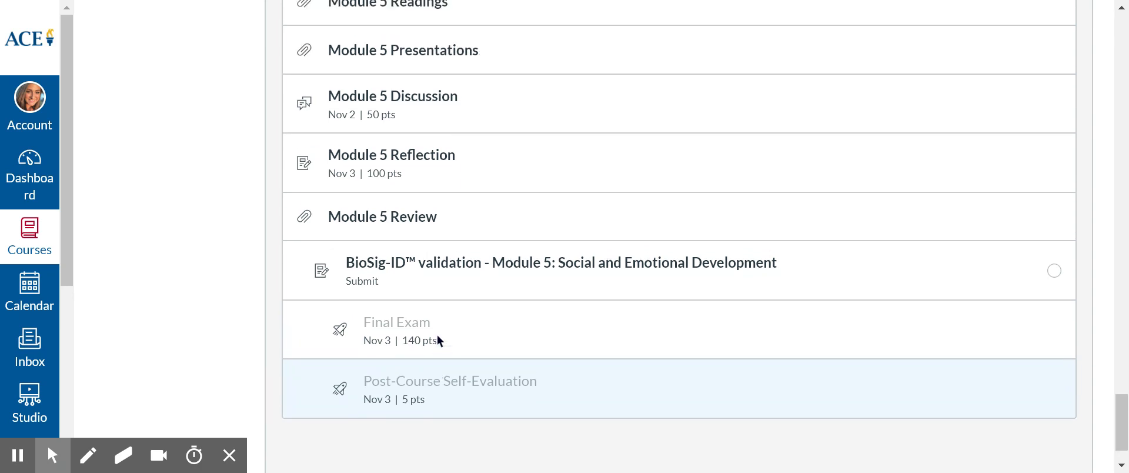
pyautogui.scroll(20, 438, 338)
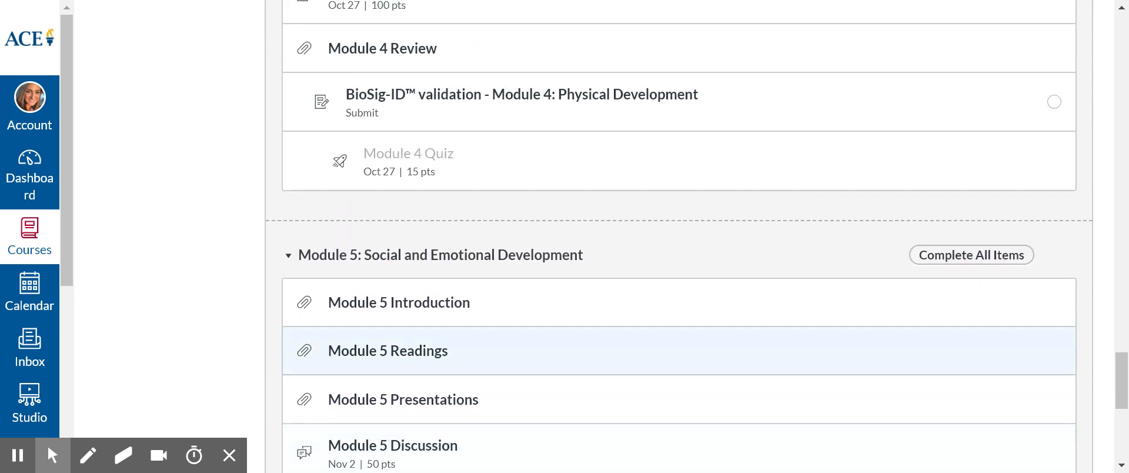
pyautogui.scroll(20, 438, 338)
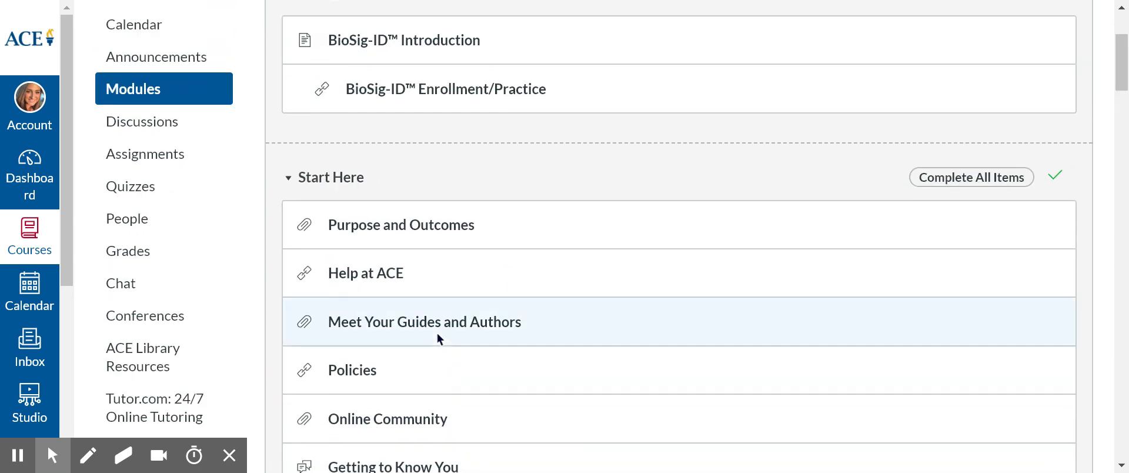
pyautogui.scroll(-2, 428, 297)
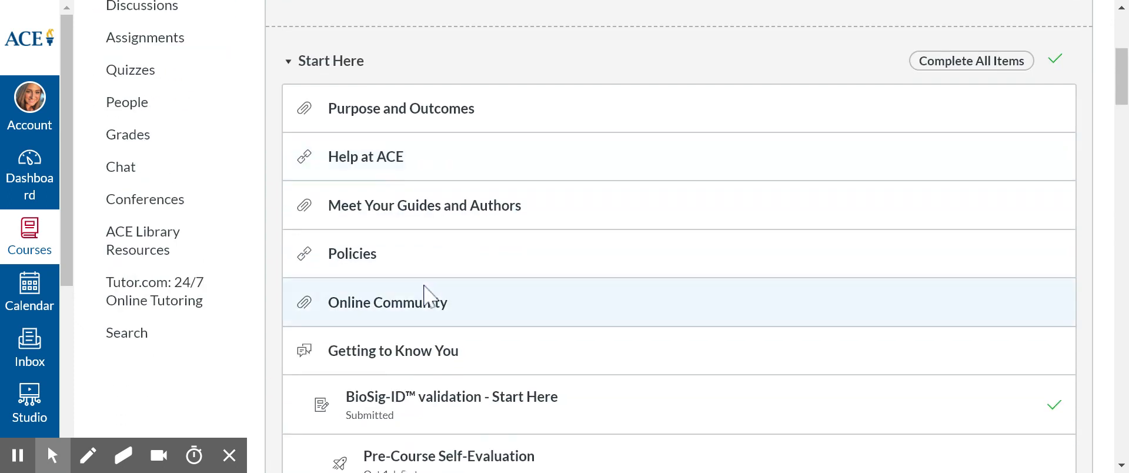